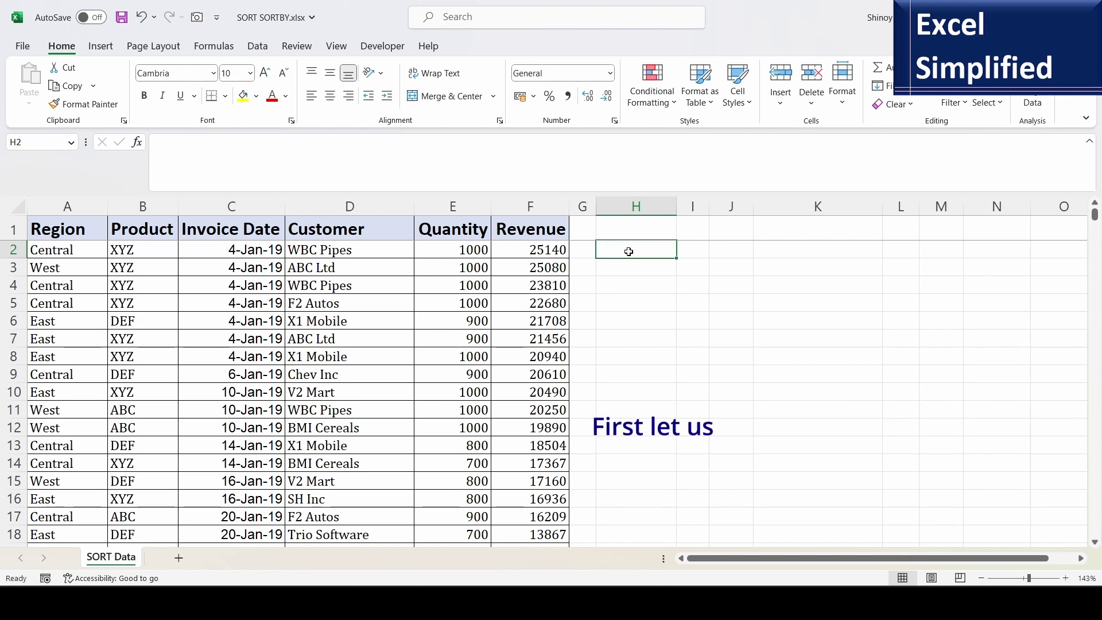
- Start =SORT( in H2 over A2:F567, correcting the dragged A2:F7 reference and stray commas
{"action": "type", "text": "=SORT("}
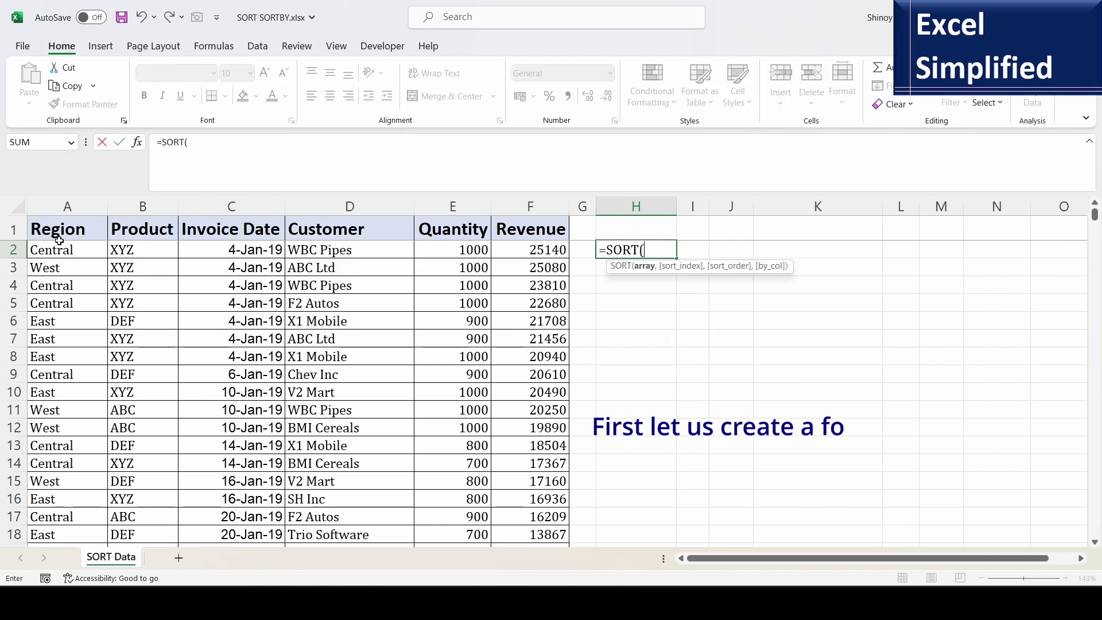
{"action": "left_click_drag", "start_coordinate": [51, 250], "coordinate": [554, 343]}
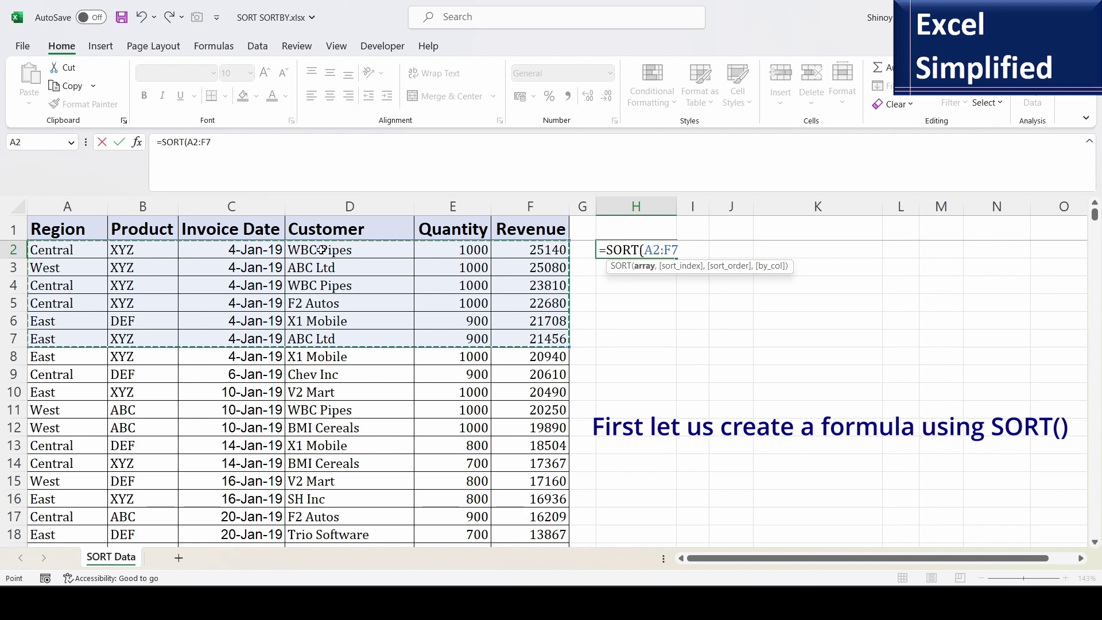
{"action": "left_click", "coordinate": [216, 148]}
{"action": "key", "text": "BackSpace"}
{"action": "type", "text": "567"}
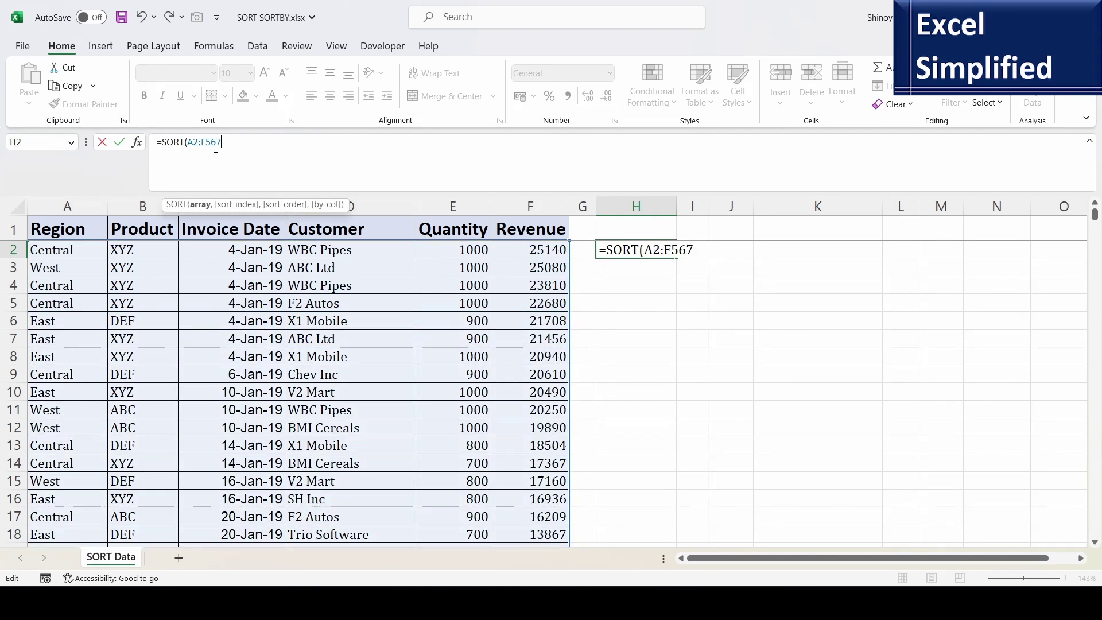
{"action": "type", "text": ","}
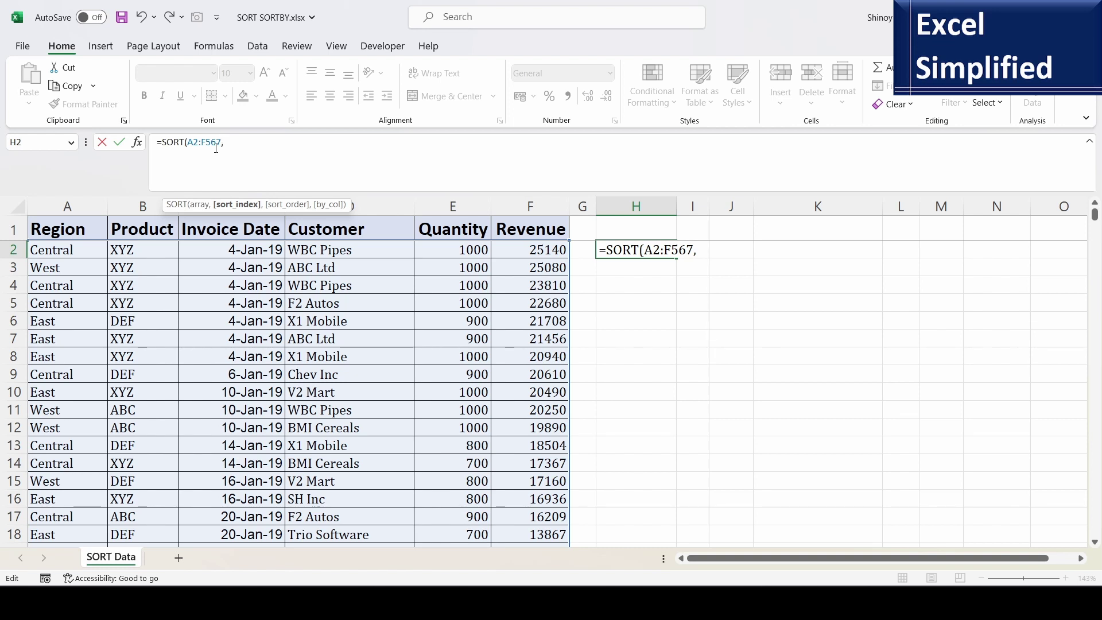
{"action": "type", "text": ","}
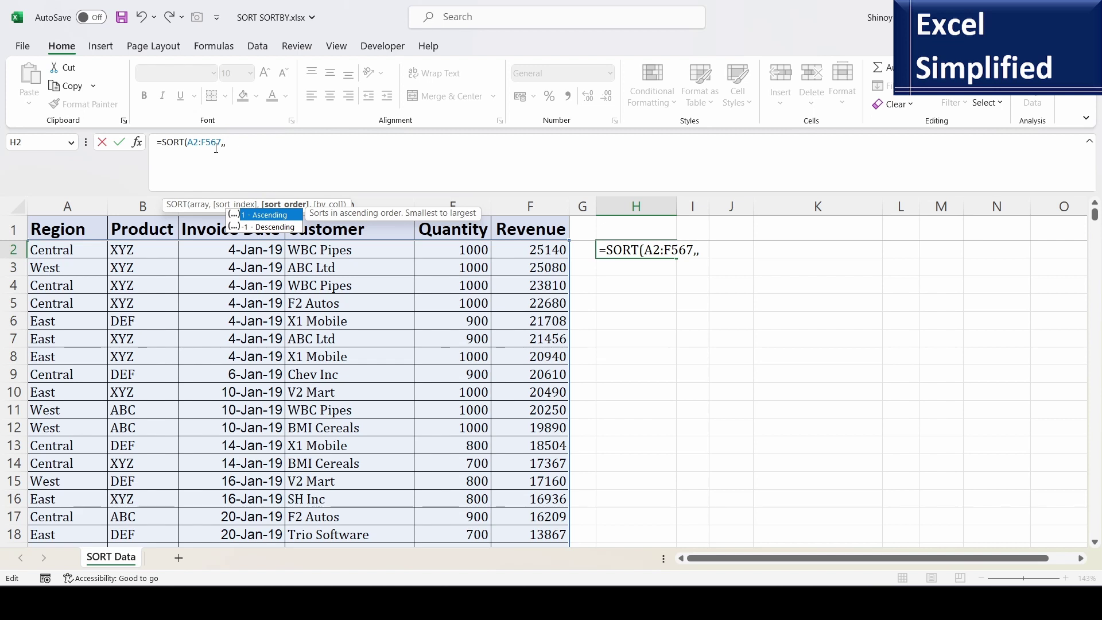
{"action": "key", "text": "BackSpace"}
{"action": "key", "text": "BackSpace"}
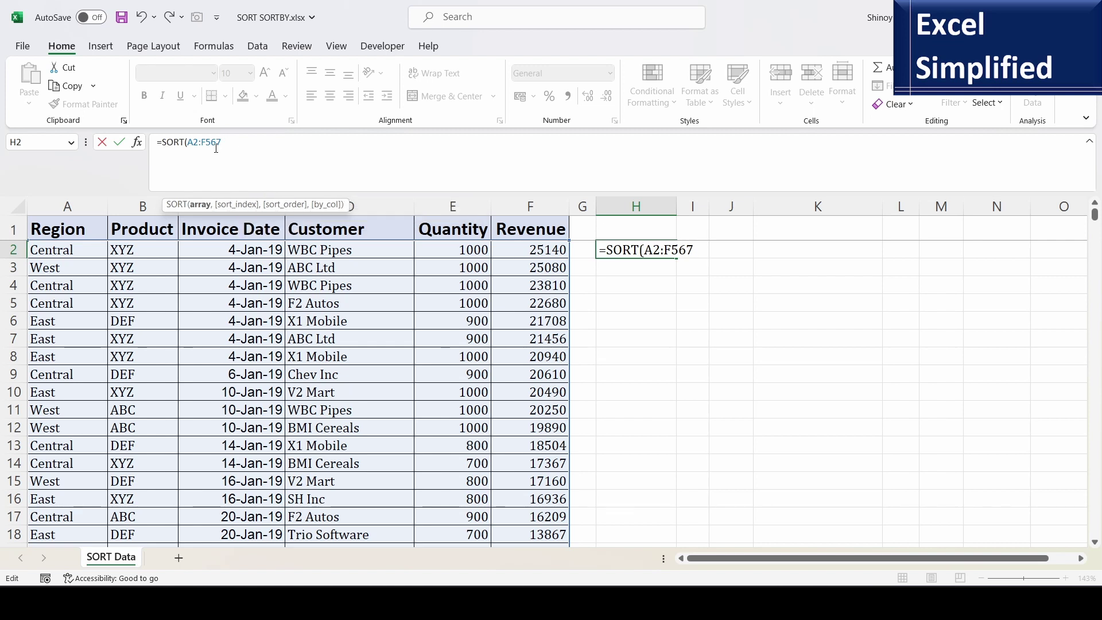
- Enter =SORT(A2:F567) in H2, scroll through the region-sorted results, then reselect H2
{"action": "type", "text": ")"}
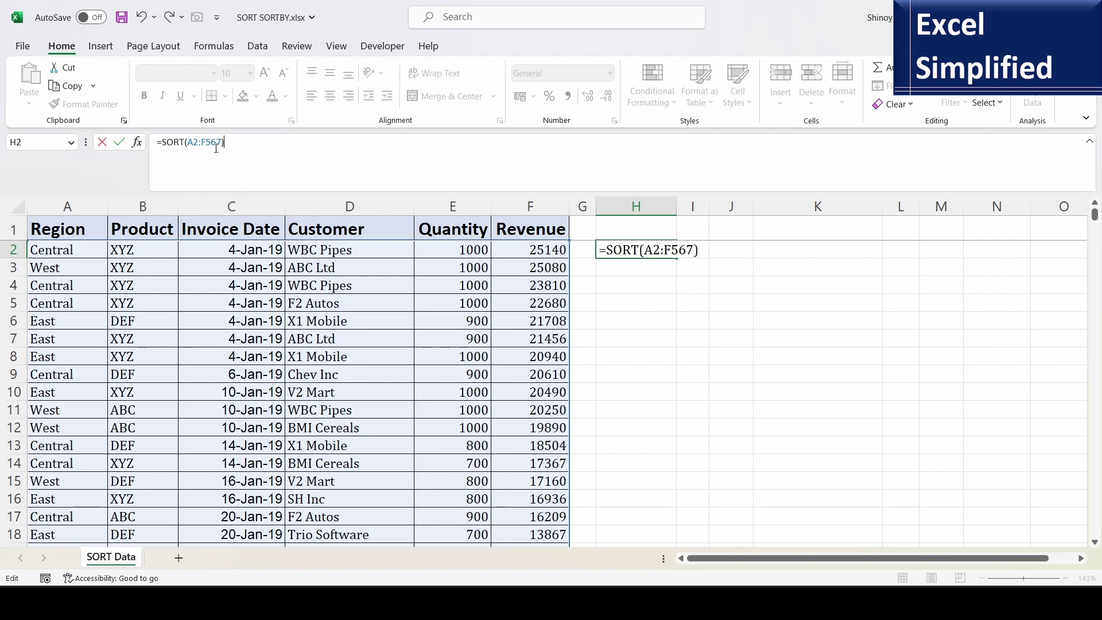
{"action": "key", "text": "Return"}
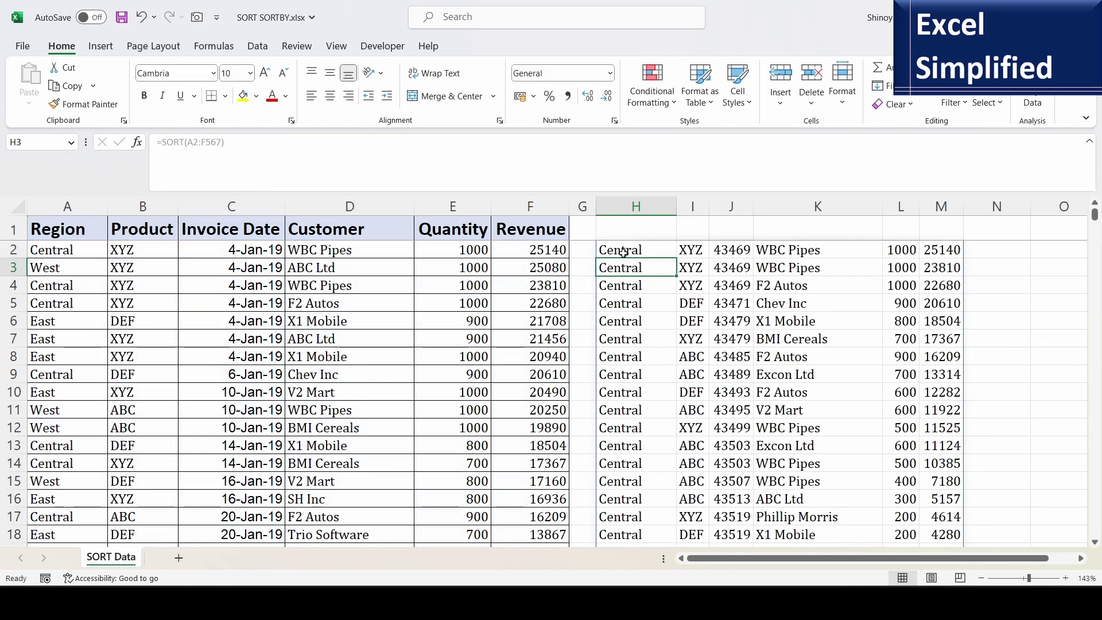
{"action": "scroll", "coordinate": [644, 423], "scroll_direction": "down", "scroll_amount": 16}
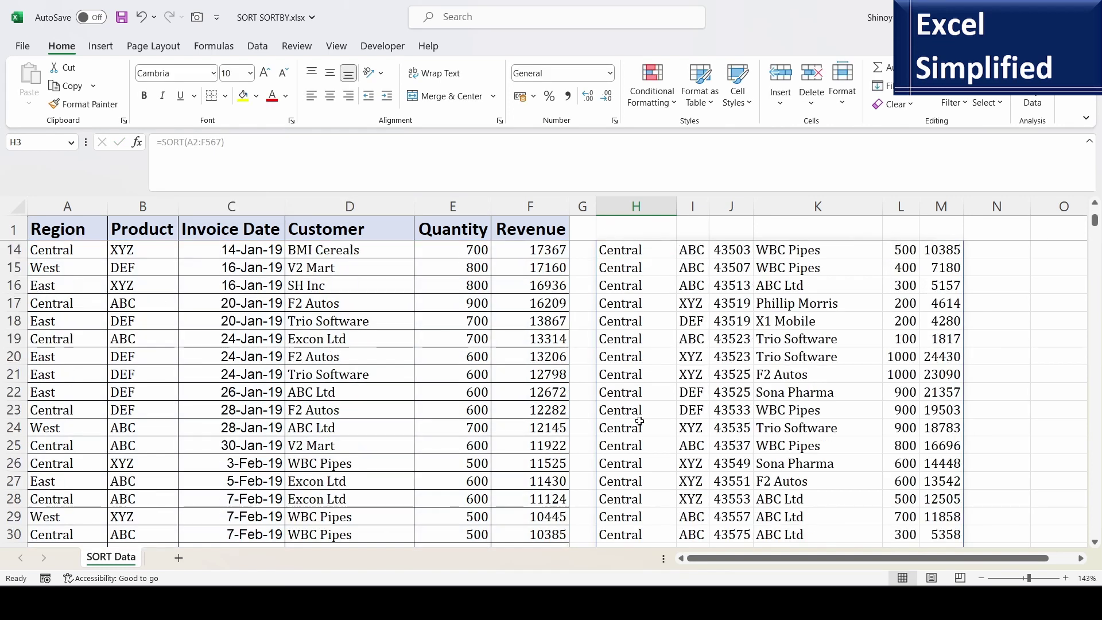
{"action": "scroll", "coordinate": [642, 476], "scroll_direction": "down", "scroll_amount": 20}
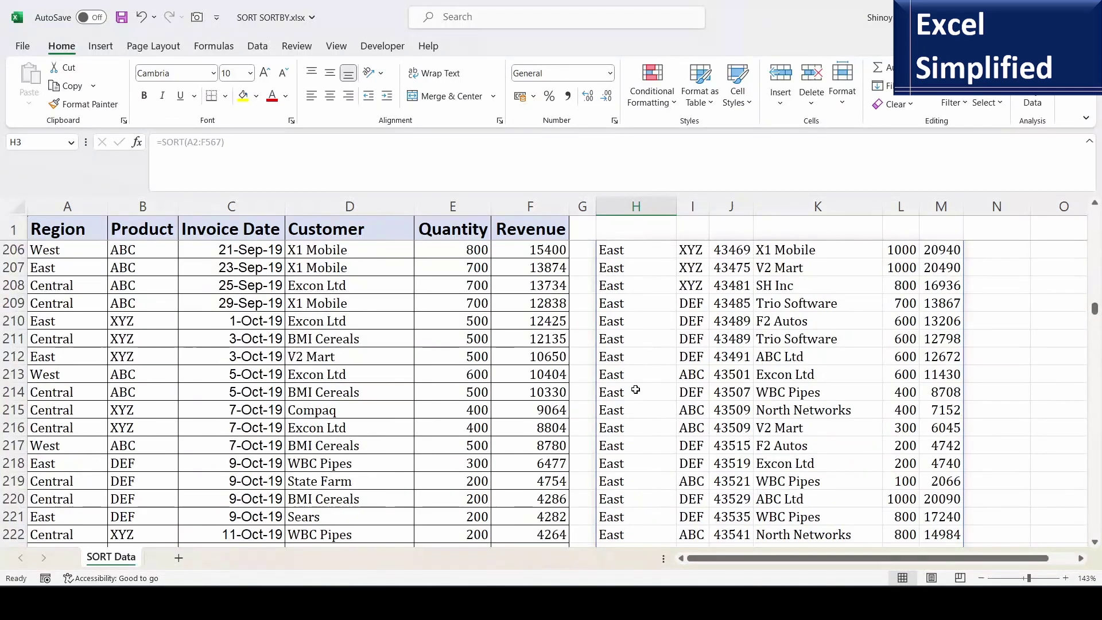
{"action": "scroll", "coordinate": [638, 427], "scroll_direction": "down", "scroll_amount": 4}
{"action": "scroll", "coordinate": [635, 433], "scroll_direction": "up", "scroll_amount": 20}
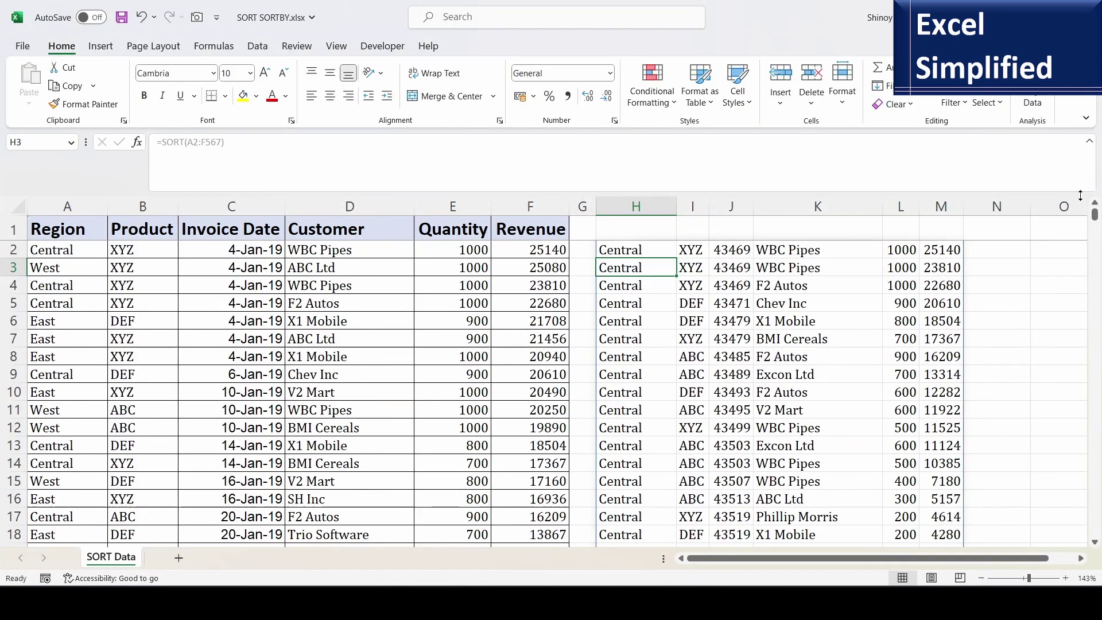
{"action": "left_click", "coordinate": [646, 247]}
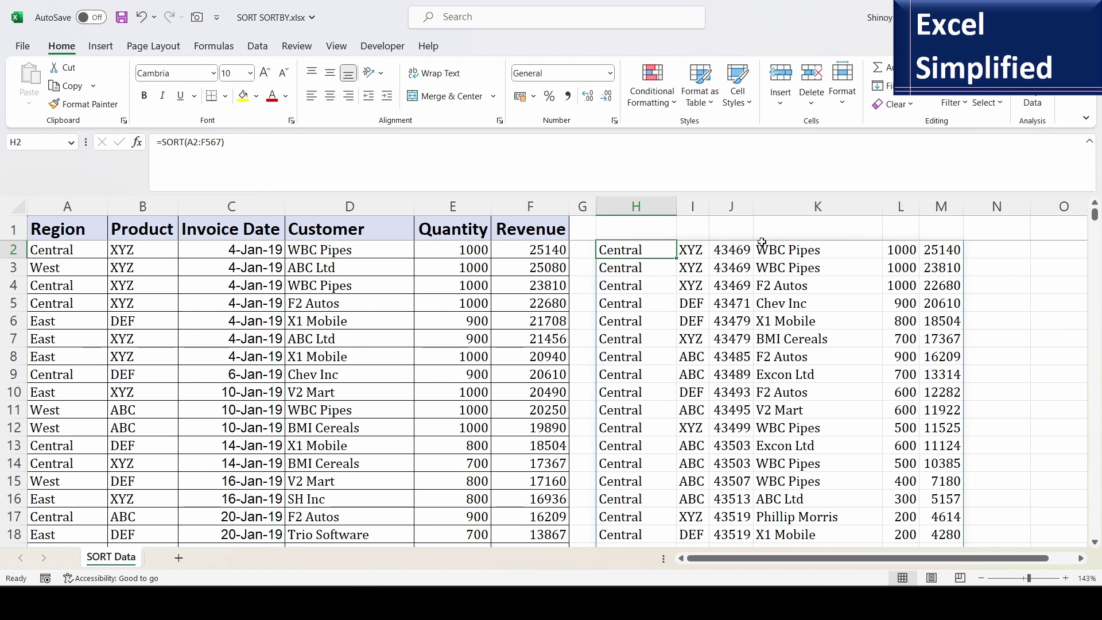
- Change the H2 formula to =SORT(A2:F567,4) to sort by Customer
{"action": "left_click", "coordinate": [220, 143]}
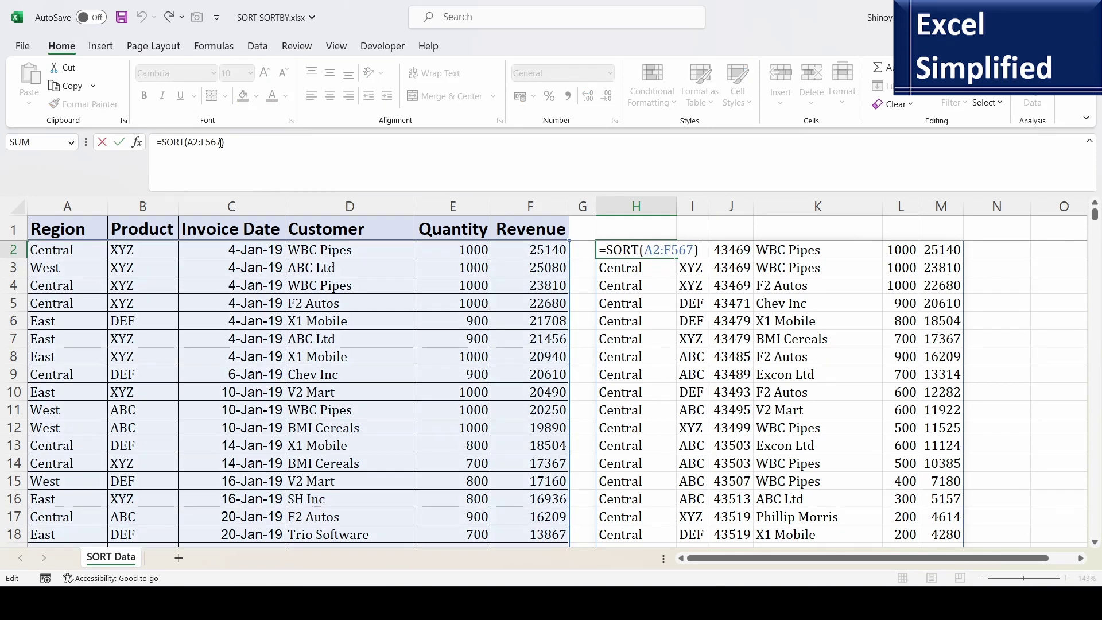
{"action": "type", "text": ","}
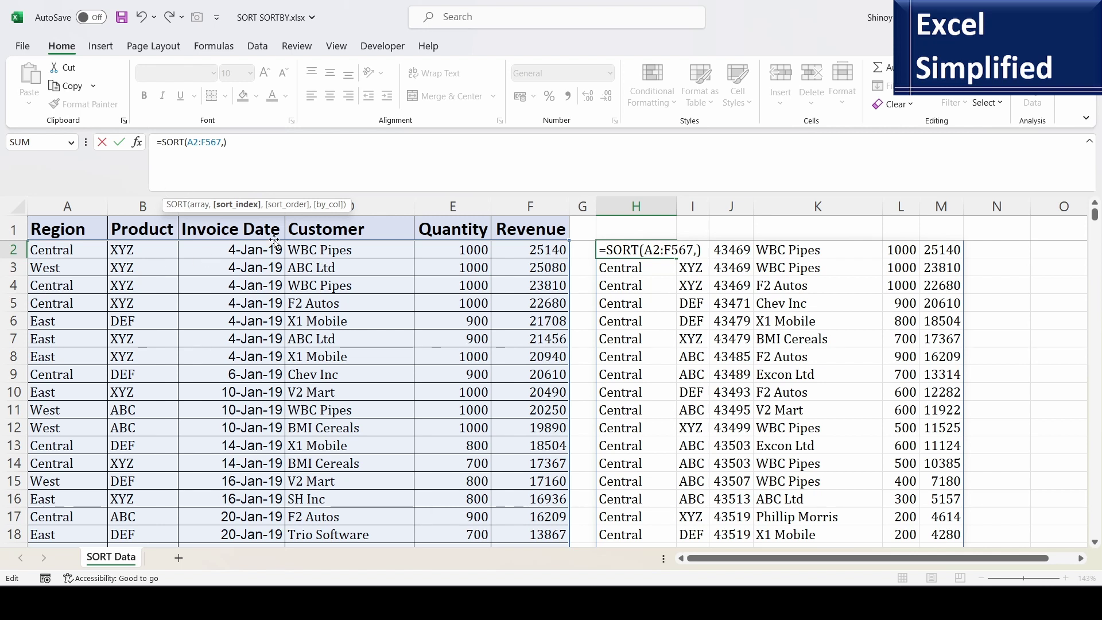
{"action": "type", "text": "4"}
{"action": "key", "text": "Return"}
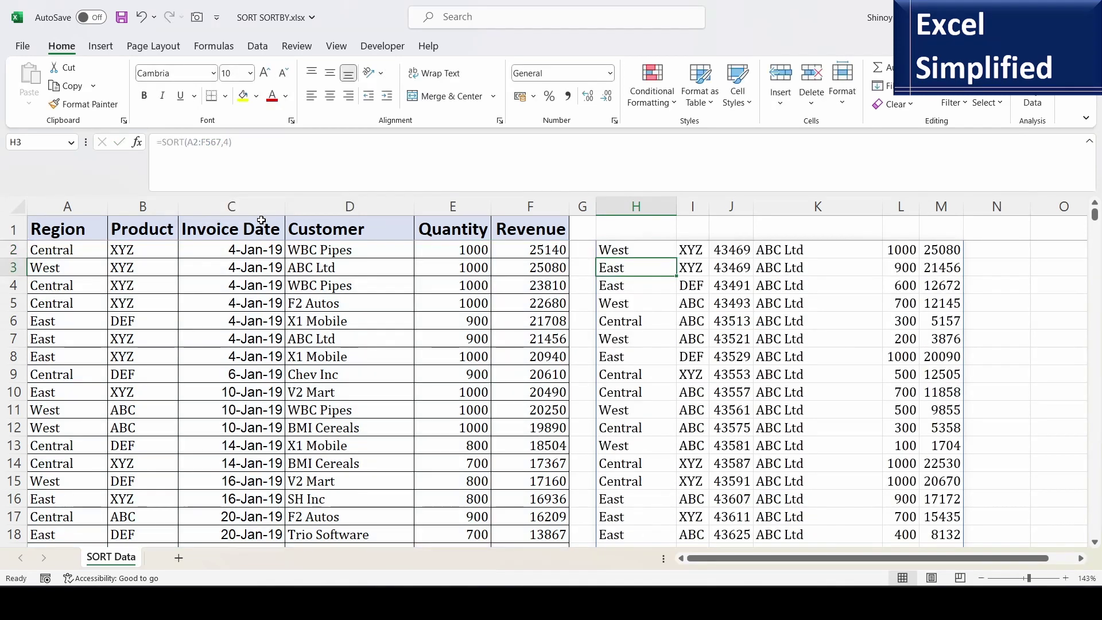
- Select the sorted customer names in column K, scroll through them, and return to H2
{"action": "left_click_drag", "start_coordinate": [779, 253], "coordinate": [801, 542]}
{"action": "scroll", "coordinate": [802, 473], "scroll_direction": "down", "scroll_amount": 4}
{"action": "scroll", "coordinate": [802, 472], "scroll_direction": "down", "scroll_amount": 20}
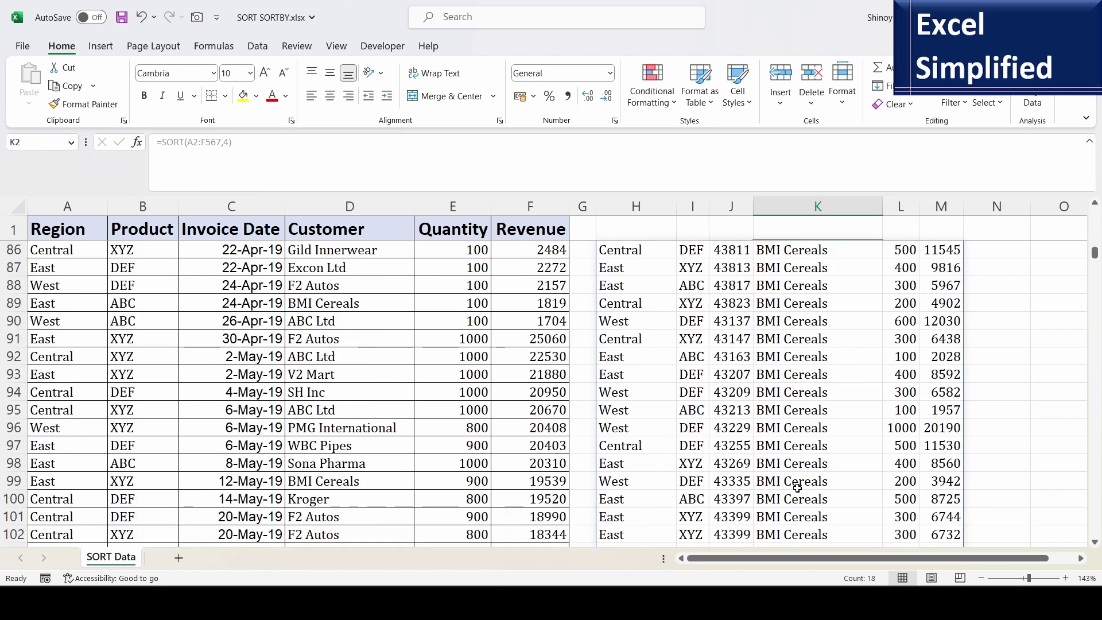
{"action": "scroll", "coordinate": [801, 479], "scroll_direction": "down", "scroll_amount": 9}
{"action": "scroll", "coordinate": [801, 479], "scroll_direction": "down", "scroll_amount": 8}
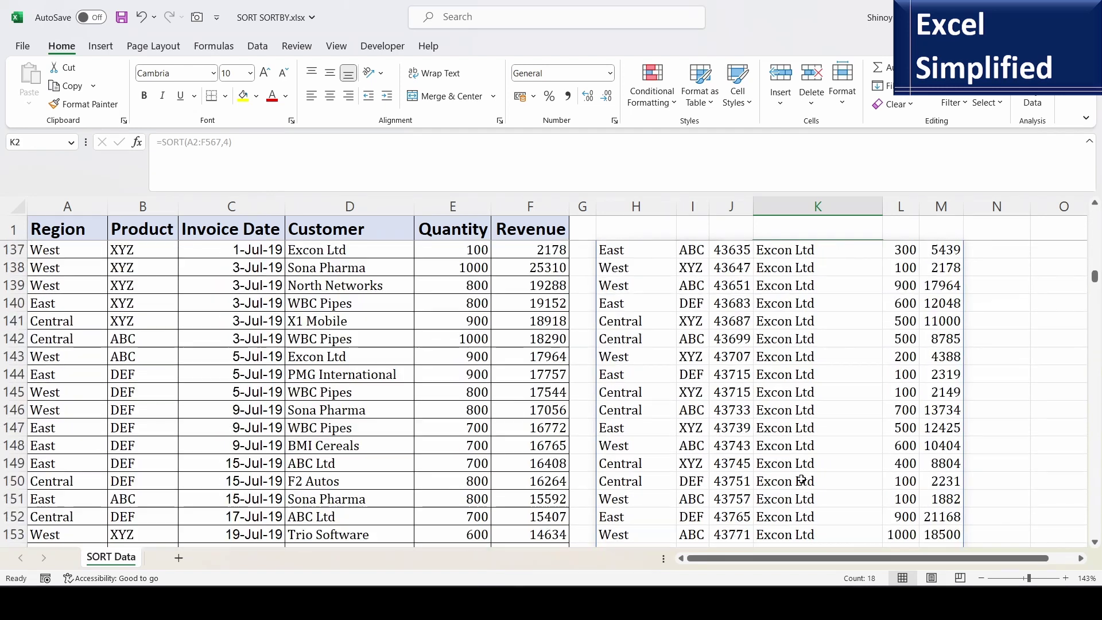
{"action": "scroll", "coordinate": [802, 479], "scroll_direction": "up", "scroll_amount": 20}
{"action": "left_click", "coordinate": [662, 247]}
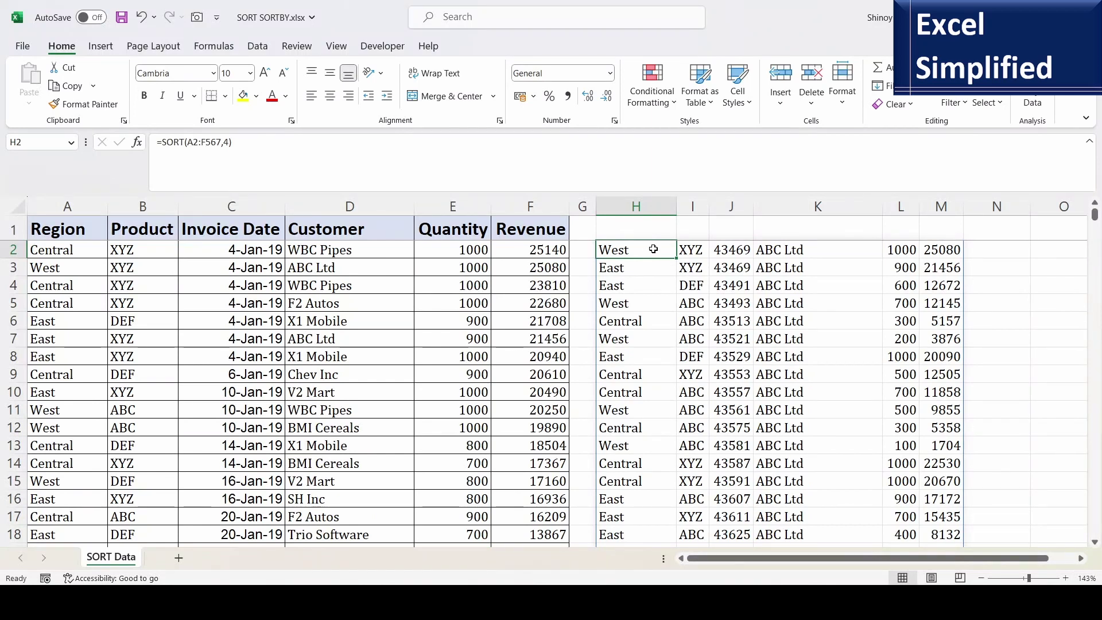
- Replace sort column 4 in the H2 formula with the array {1,2,6}
{"action": "key", "text": "F2"}
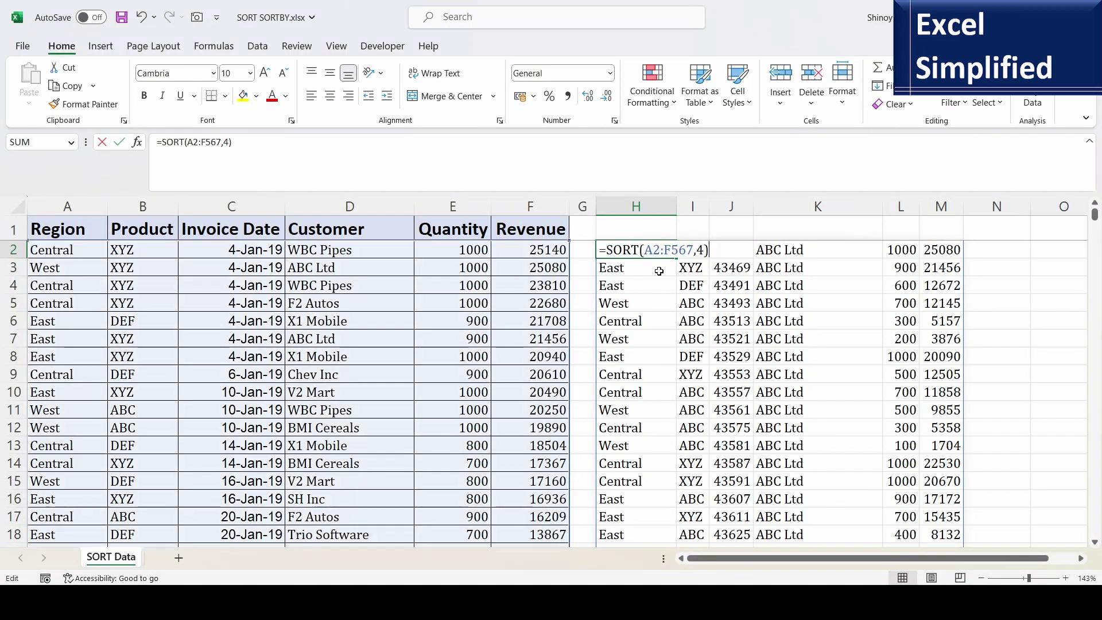
{"action": "left_click", "coordinate": [702, 251]}
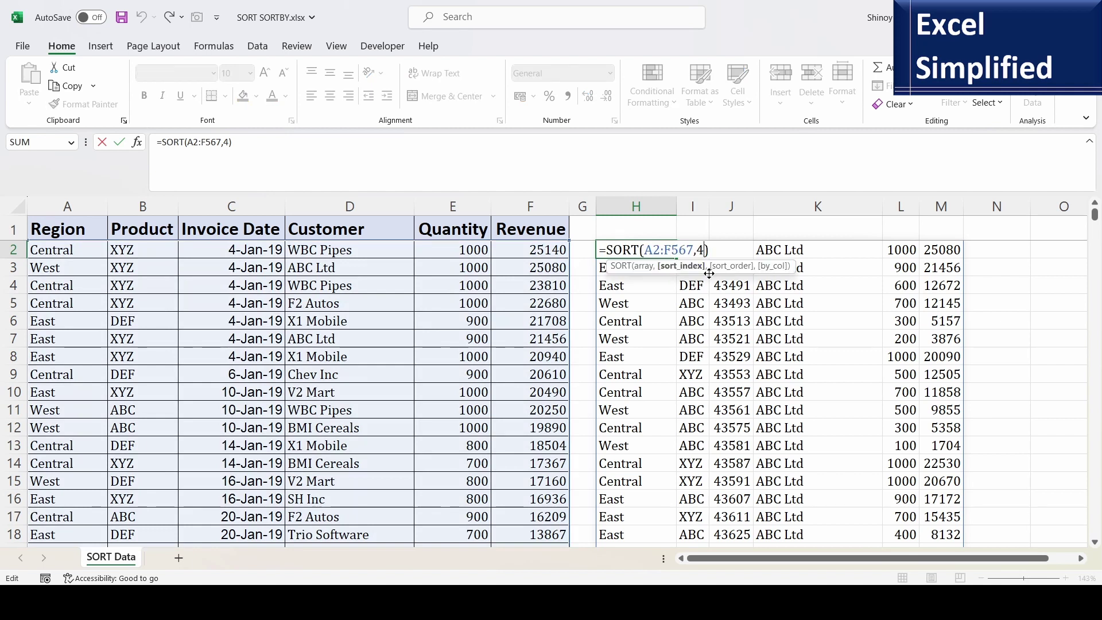
{"action": "key", "text": "BackSpace"}
{"action": "type", "text": "{"}
{"action": "type", "text": "1,"}
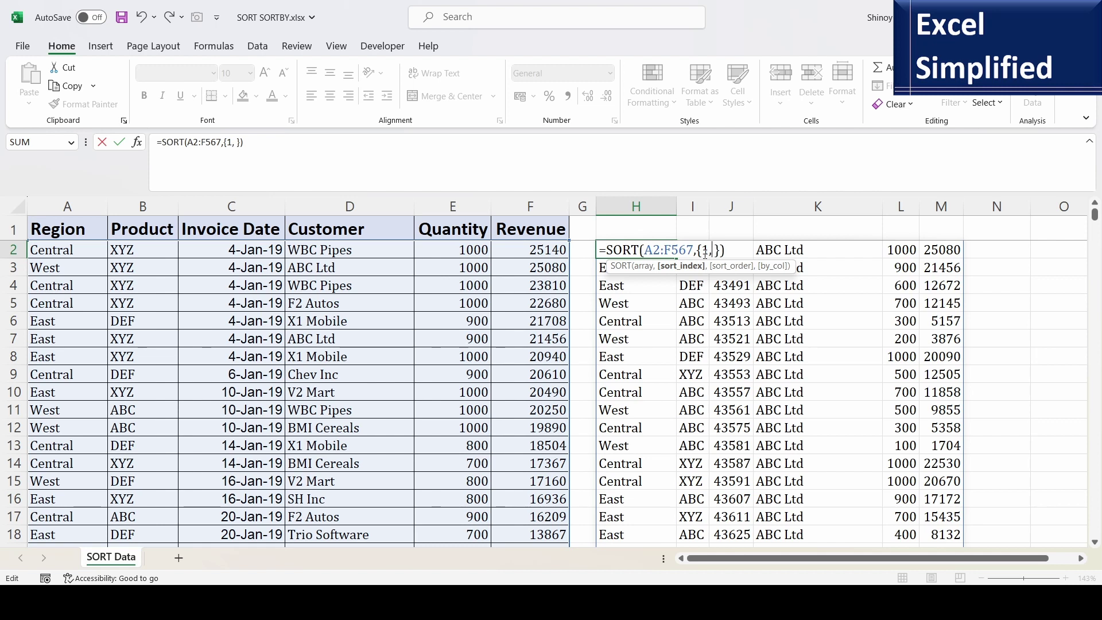
{"action": "type", "text": "2,"}
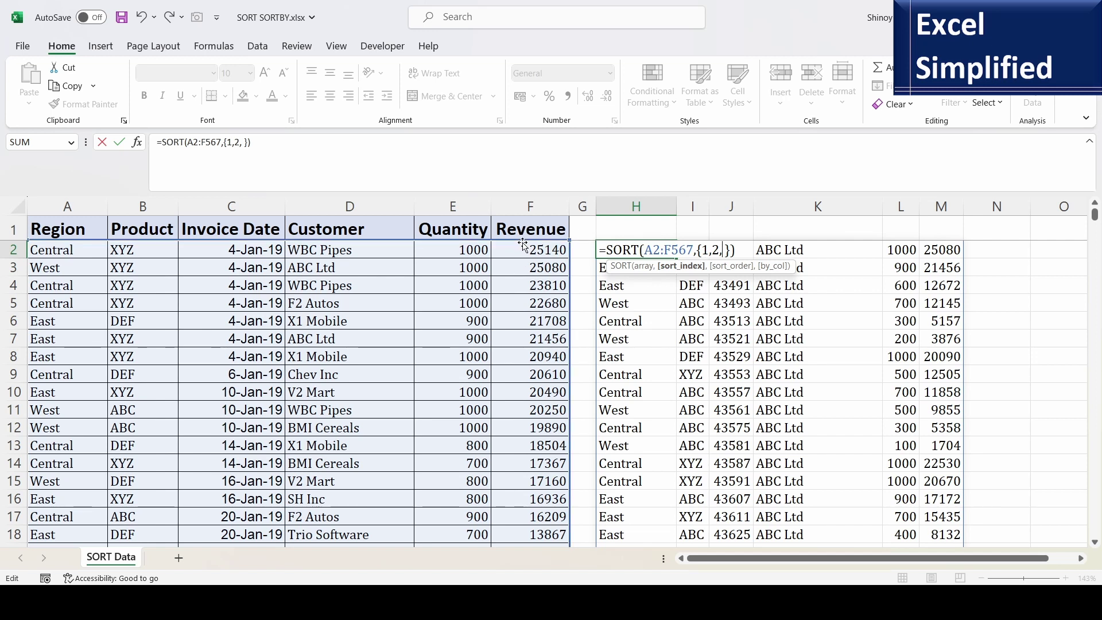
{"action": "type", "text": "6}"}
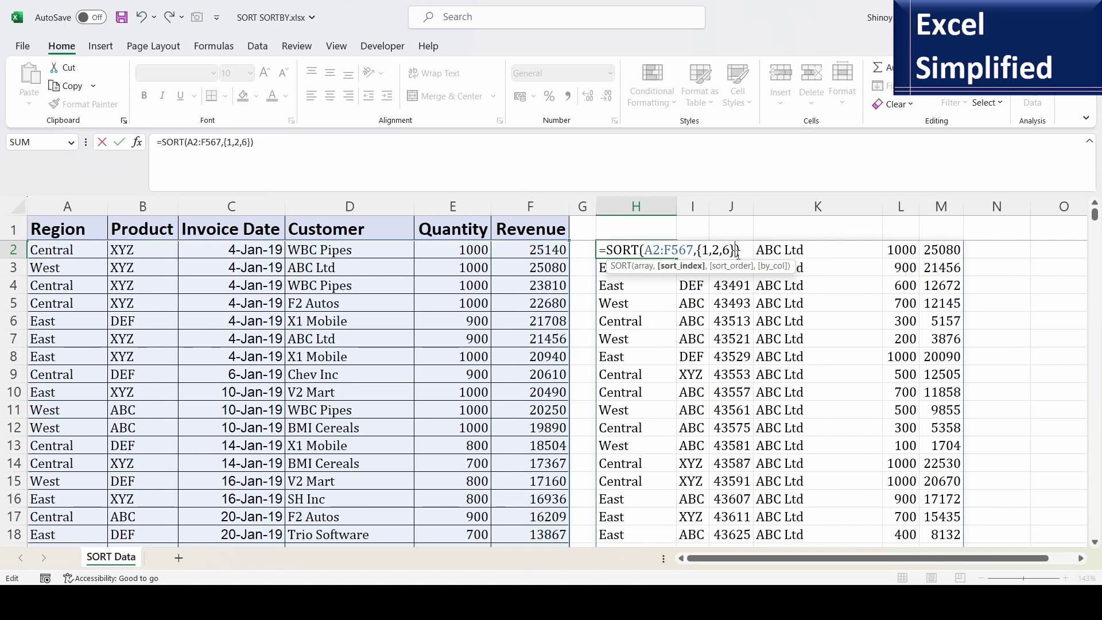
{"action": "type", "text": ","}
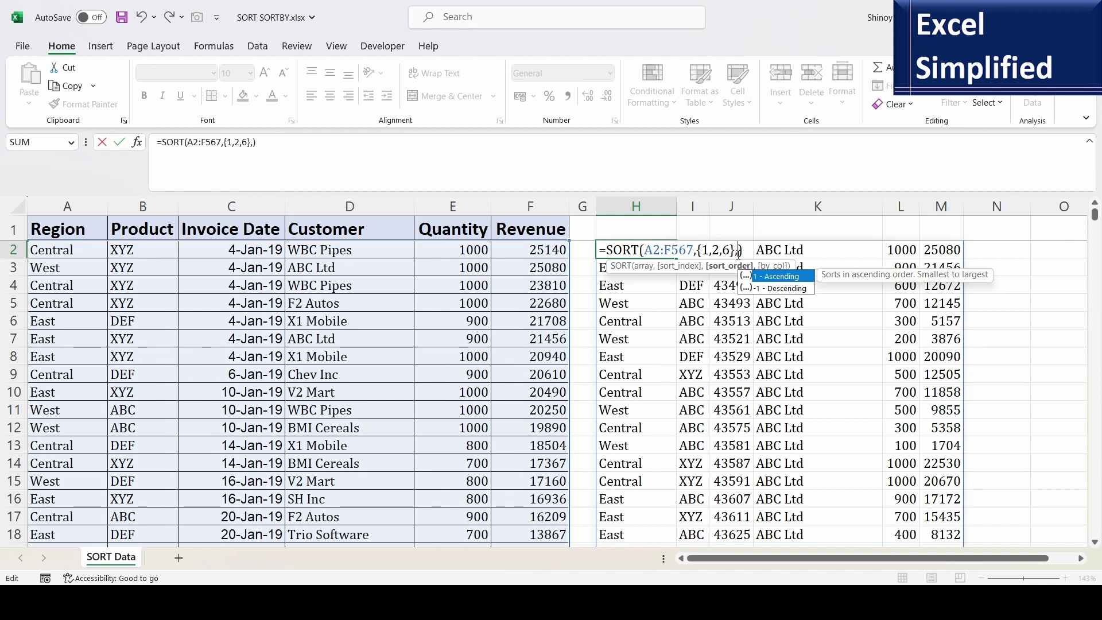
- Add sort order {1,1,-1} and enter =SORT(A2:F567,{1,2,6},{1,1,-1})
{"action": "type", "text": "{ "}
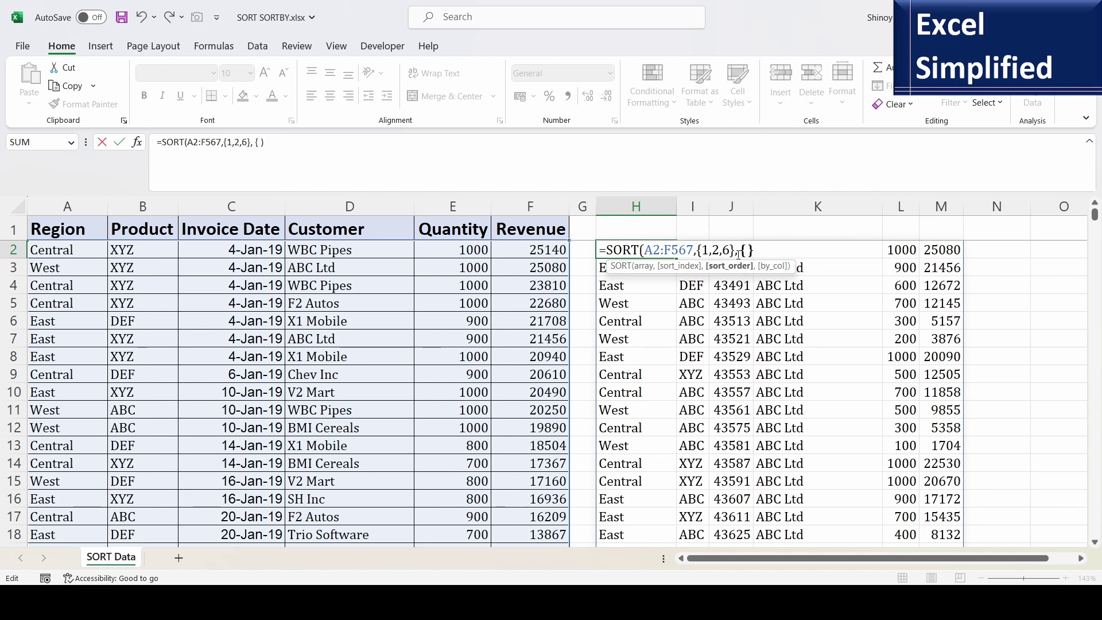
{"action": "type", "text": "}"}
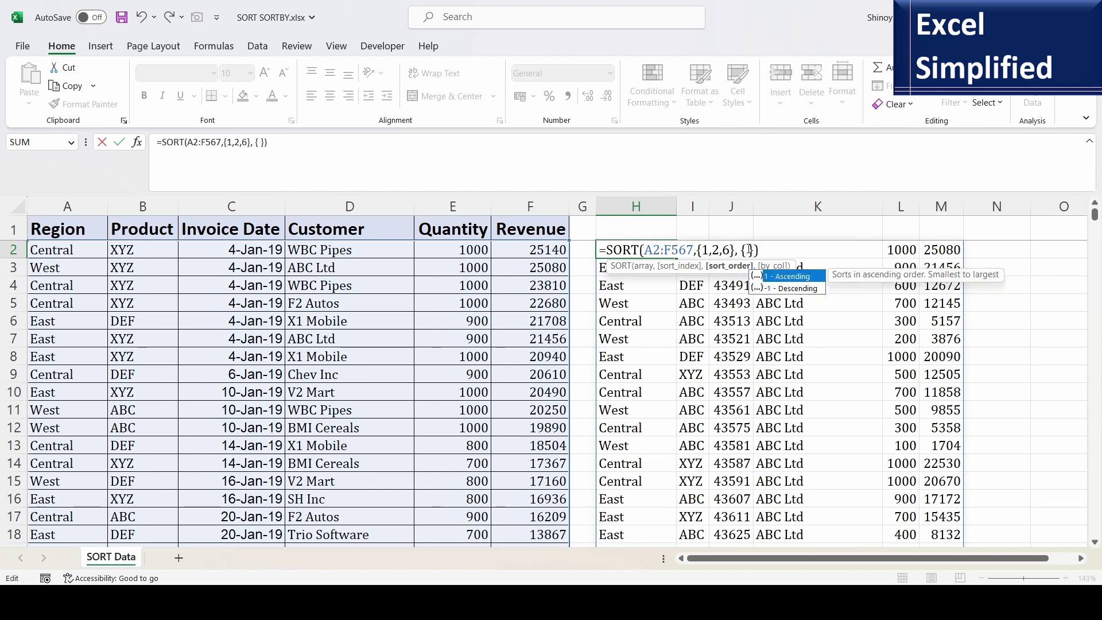
{"action": "key", "text": "Escape"}
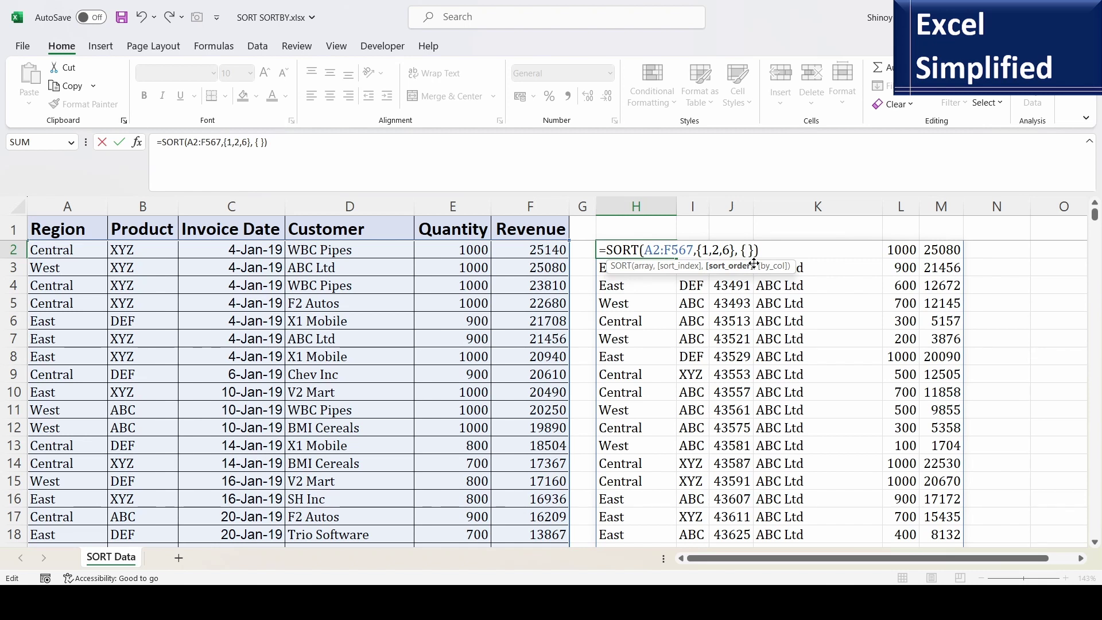
{"action": "type", "text": "1,1,-1"}
{"action": "key", "text": "Delete"}
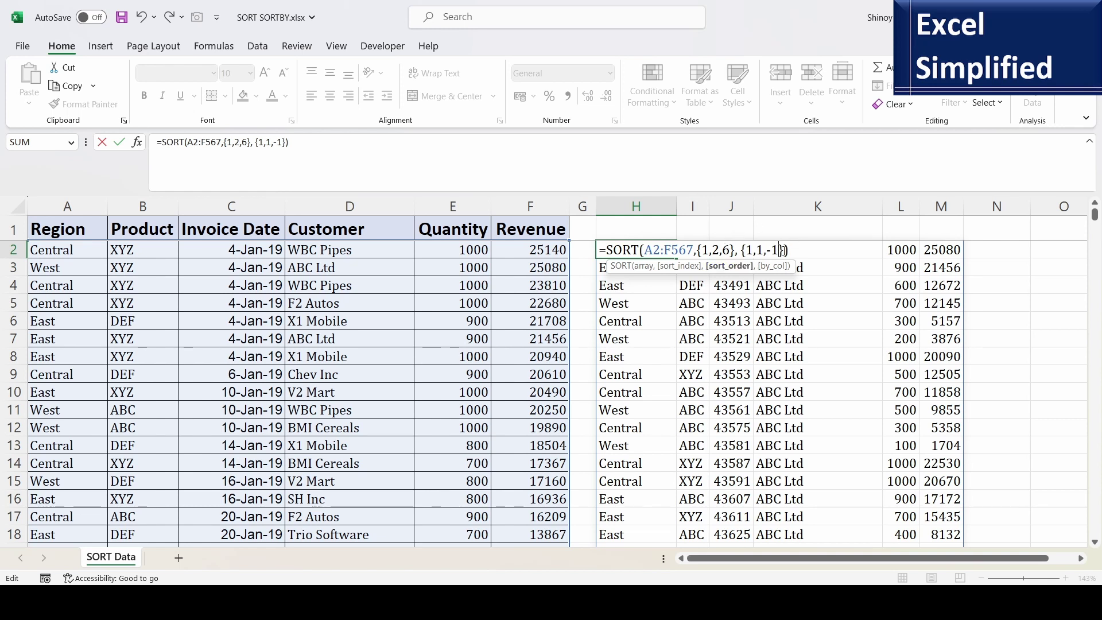
{"action": "key", "text": "Return"}
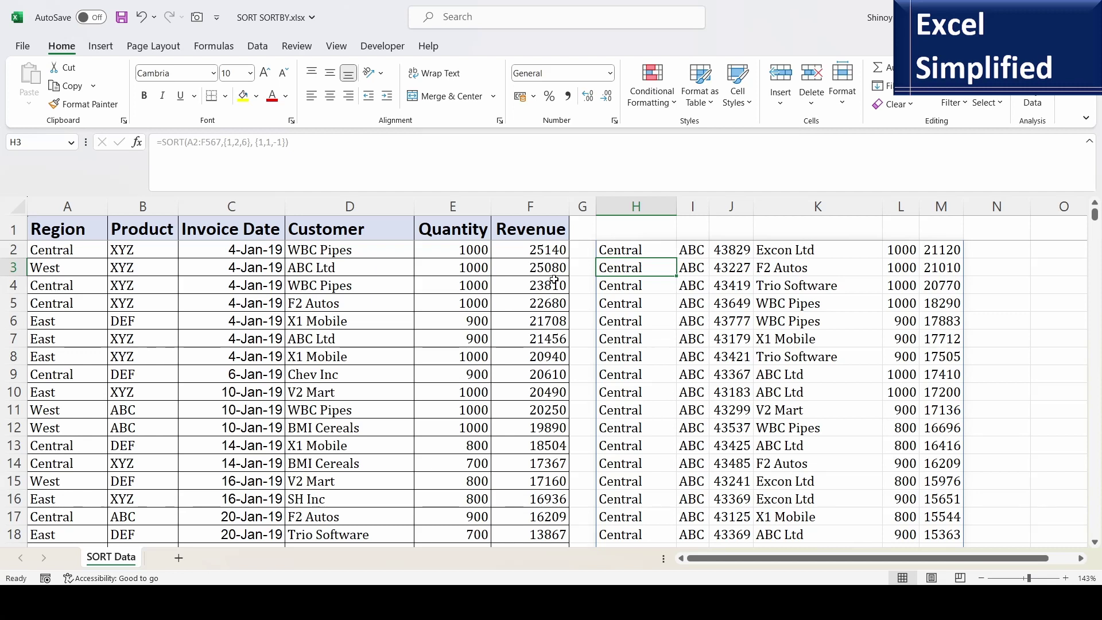
- Select the first Region results and scroll through the sorted data
{"action": "left_click_drag", "start_coordinate": [620, 251], "coordinate": [621, 323]}
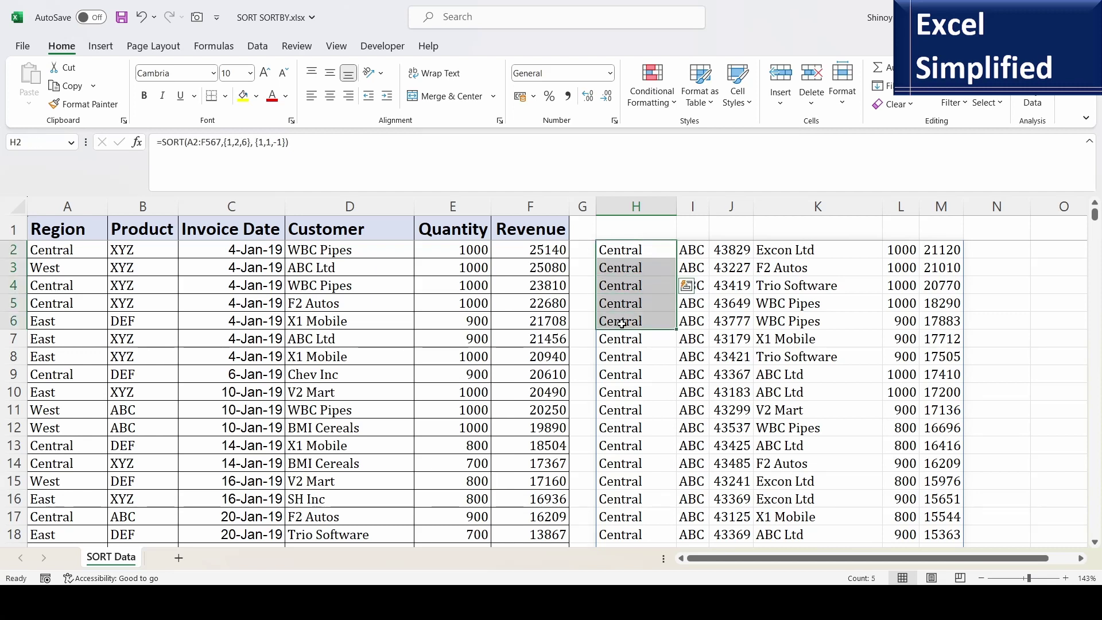
{"action": "scroll", "coordinate": [622, 323], "scroll_direction": "down", "scroll_amount": 12}
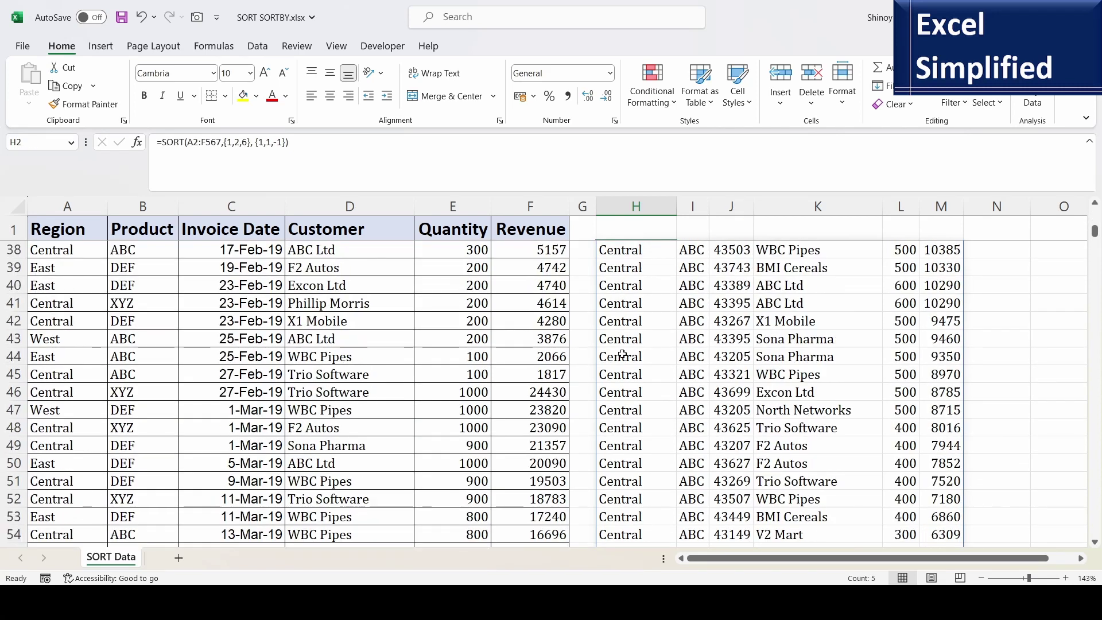
{"action": "scroll", "coordinate": [621, 355], "scroll_direction": "down", "scroll_amount": 7}
{"action": "scroll", "coordinate": [727, 293], "scroll_direction": "down", "scroll_amount": 6}
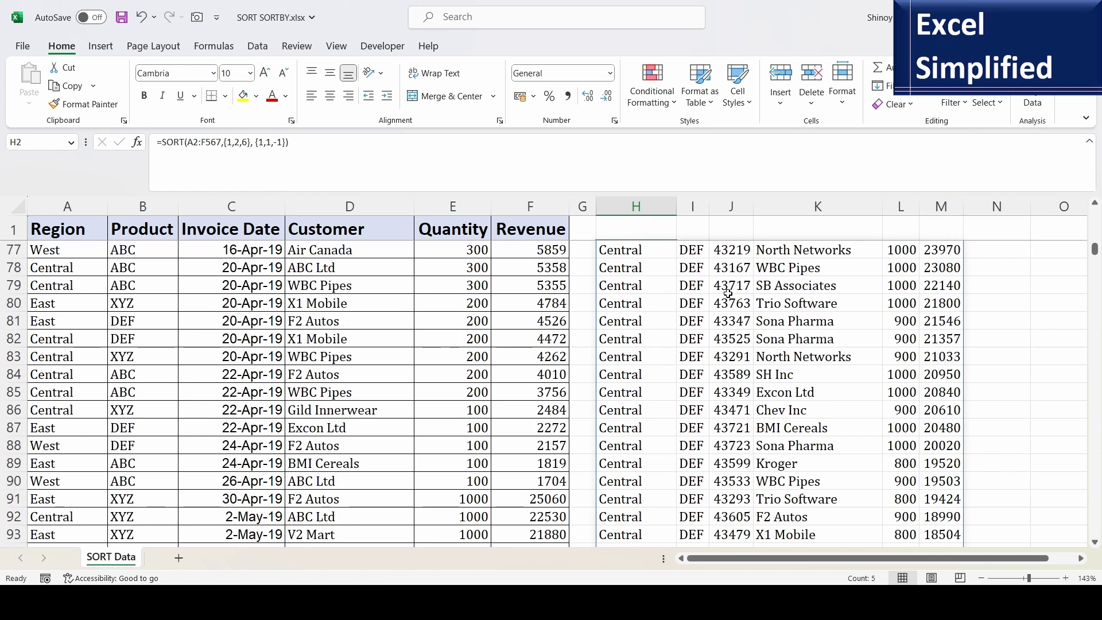
{"action": "scroll", "coordinate": [702, 417], "scroll_direction": "up", "scroll_amount": 4}
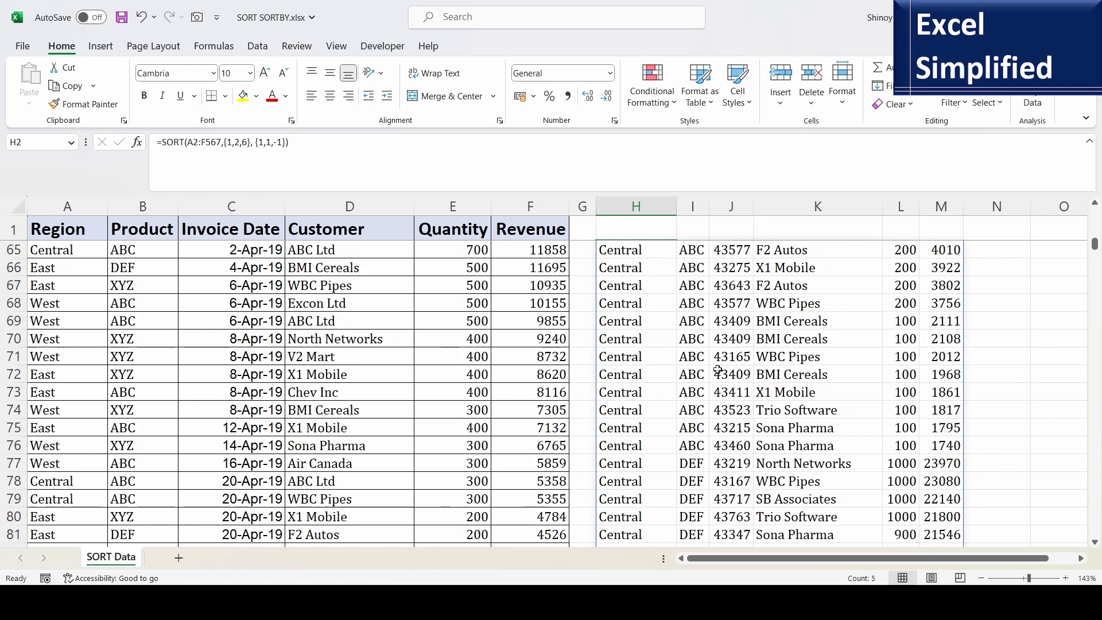
{"action": "scroll", "coordinate": [718, 370], "scroll_direction": "up", "scroll_amount": 20}
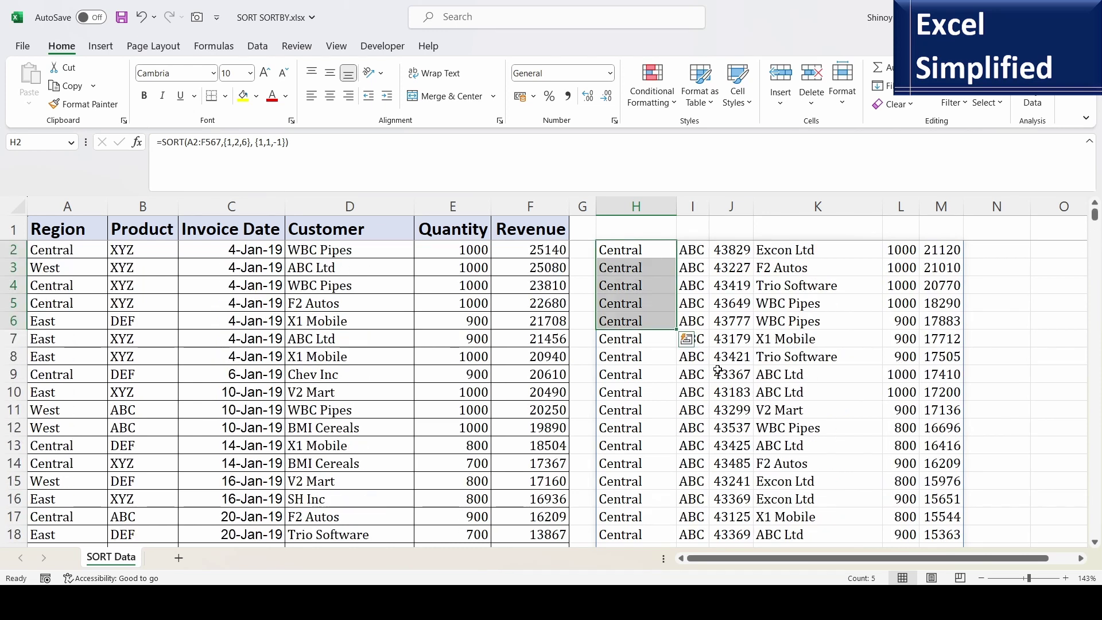
- Check the Product and top Revenue results in column M, then open H2's formula
{"action": "left_click", "coordinate": [679, 251]}
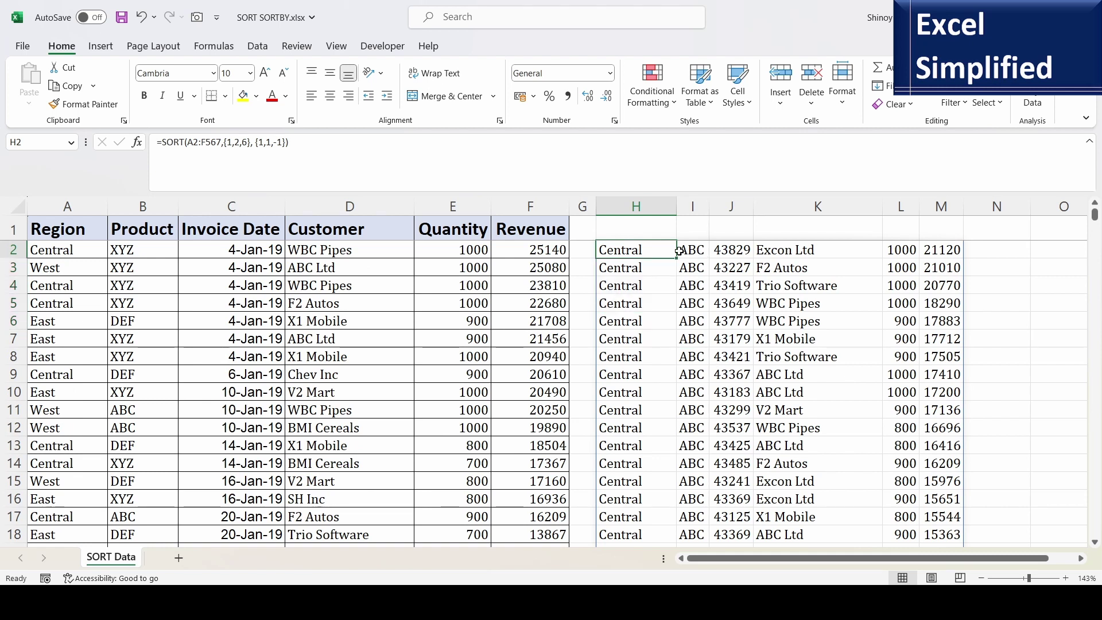
{"action": "key", "text": "Right"}
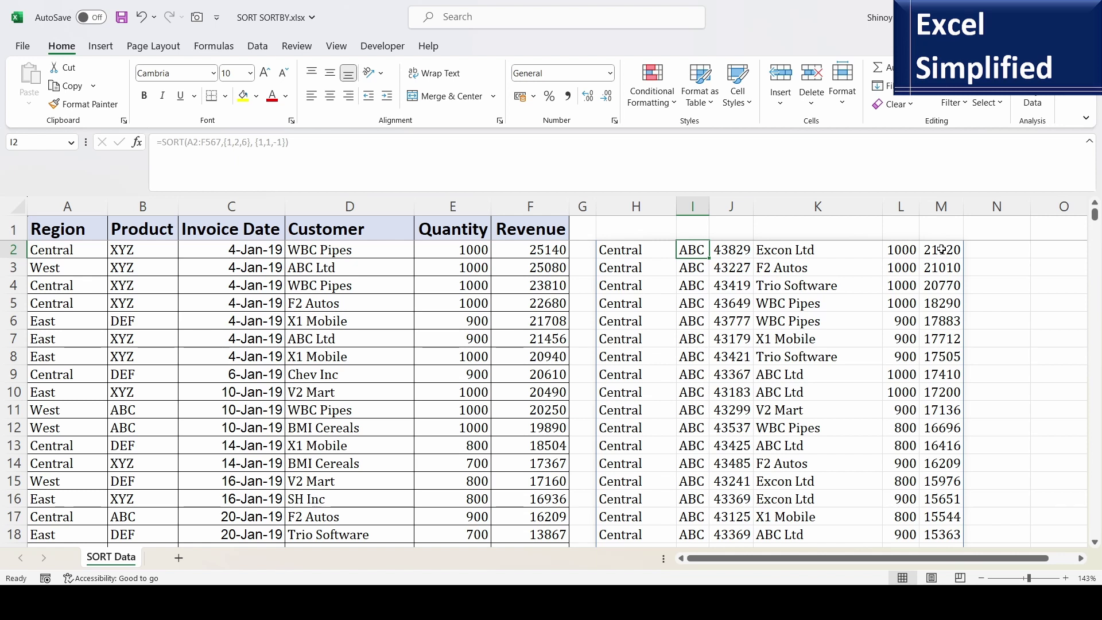
{"action": "left_click_drag", "start_coordinate": [943, 259], "coordinate": [941, 450]}
{"action": "left_click", "coordinate": [634, 250]}
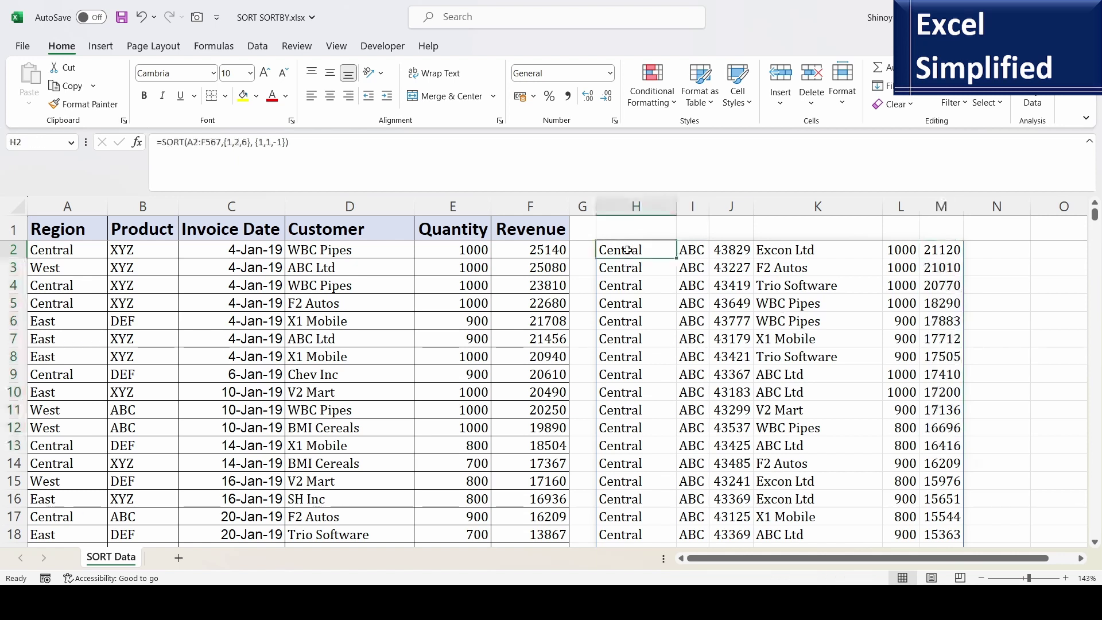
{"action": "double_click", "coordinate": [628, 250]}
{"action": "double_click", "coordinate": [628, 251]}
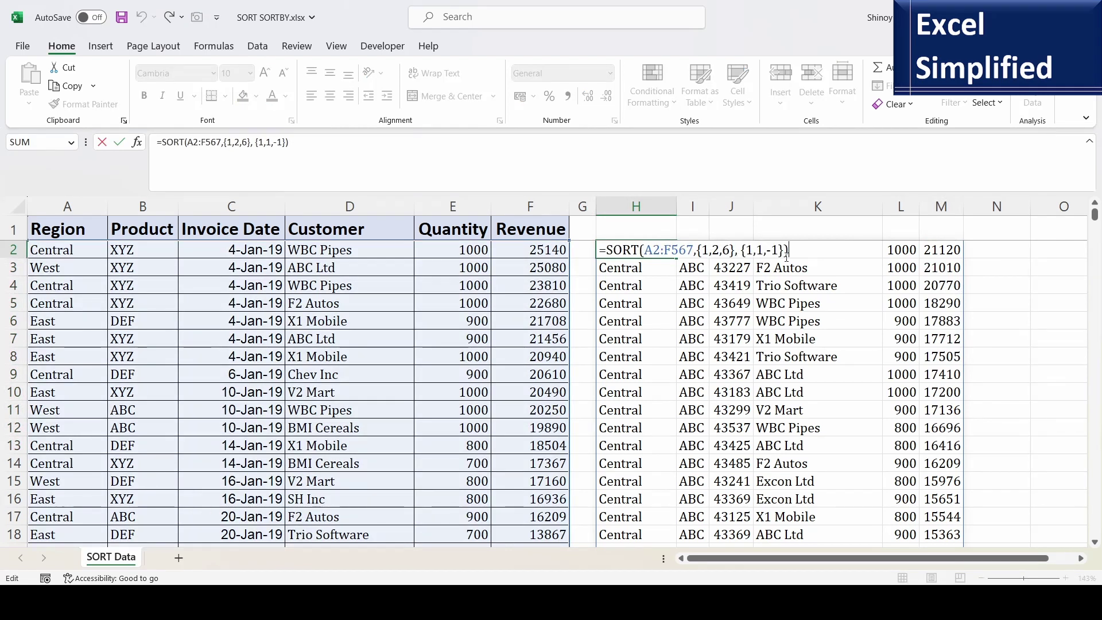
- Clear H2 and enter =SORT(A2:E567,6), which returns a #VALUE! error
{"action": "key", "text": "Escape"}
{"action": "key", "text": "Delete"}
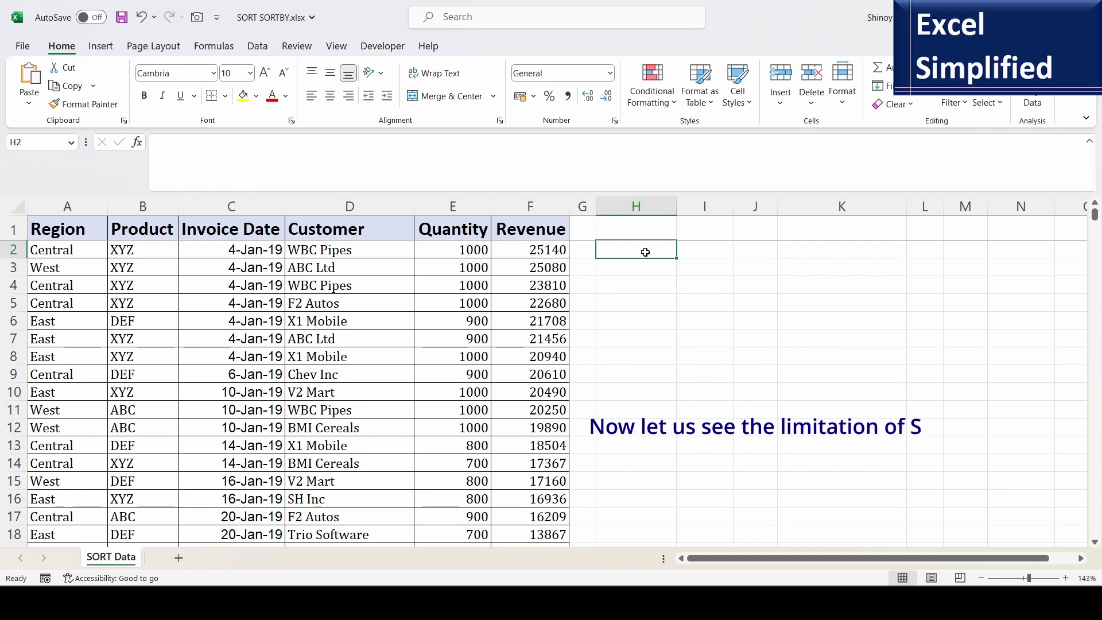
{"action": "type", "text": "=so"}
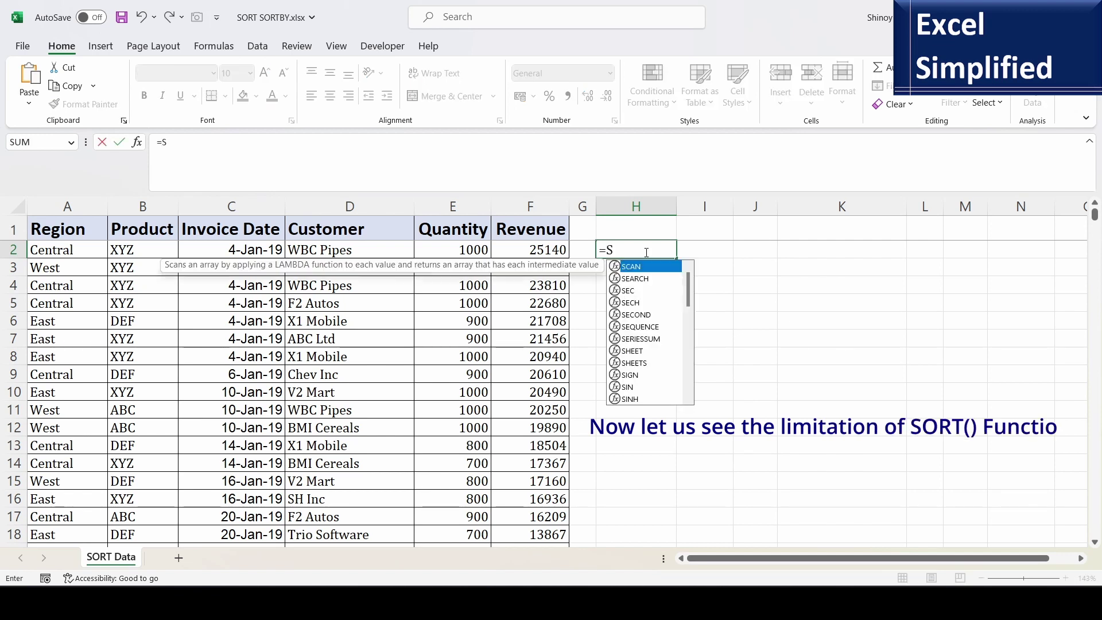
{"action": "key", "text": "Tab"}
{"action": "left_click_drag", "start_coordinate": [52, 250], "coordinate": [428, 322]}
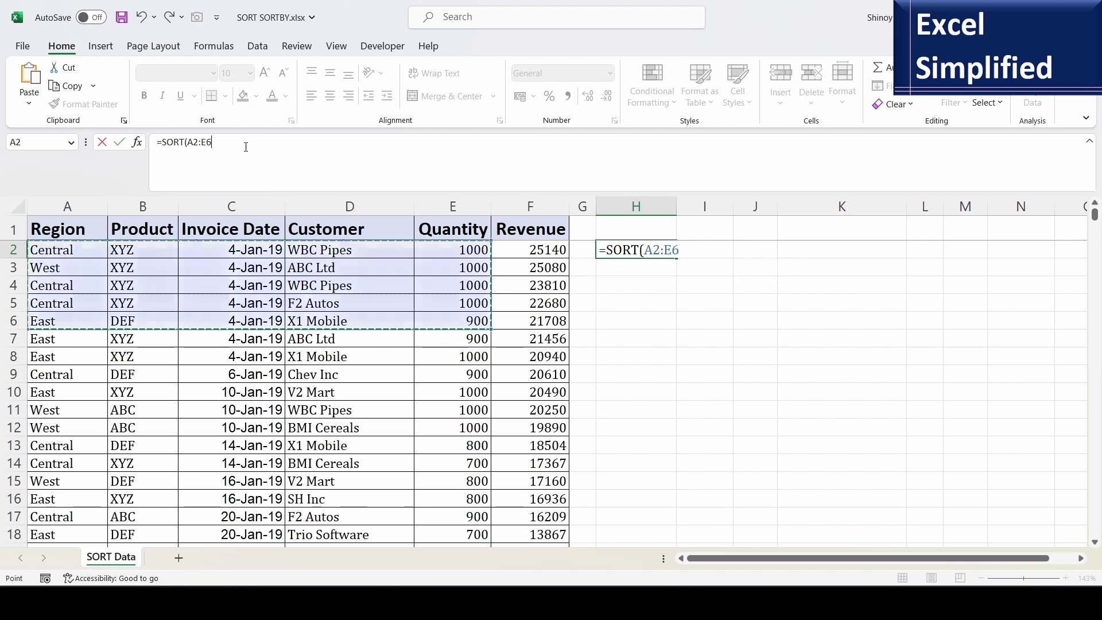
{"action": "key", "text": "ctrl+shift+Down"}
{"action": "type", "text": ","}
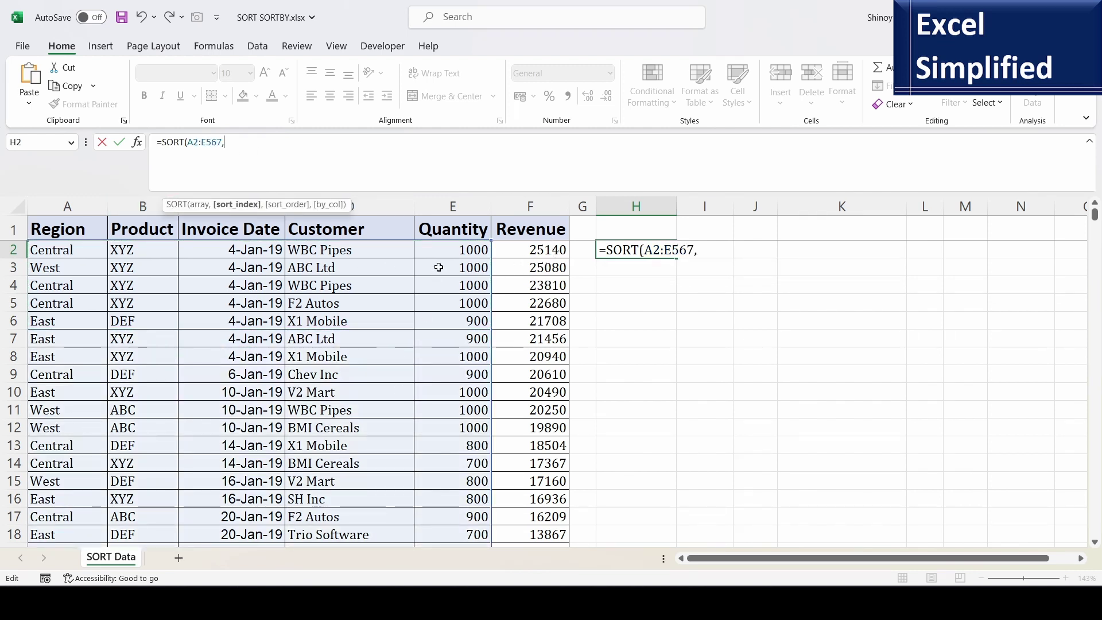
{"action": "type", "text": "6)"}
{"action": "key", "text": "Return"}
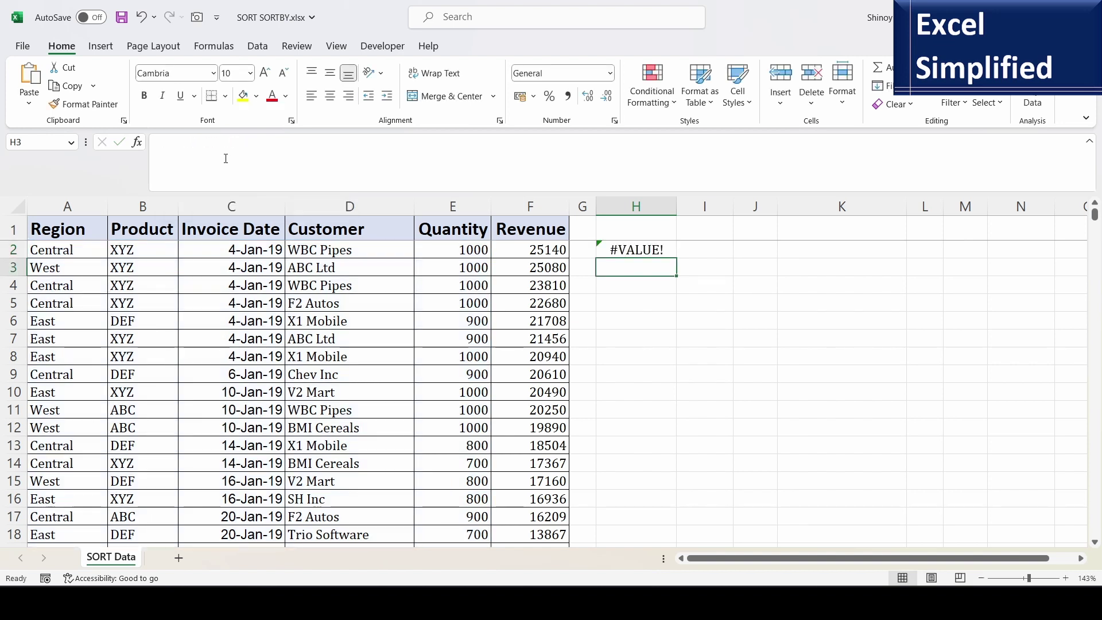
- Reopen the H2 formula, highlight the A2:E567 range, and recommit it
{"action": "left_click", "coordinate": [635, 253]}
{"action": "double_click", "coordinate": [634, 254]}
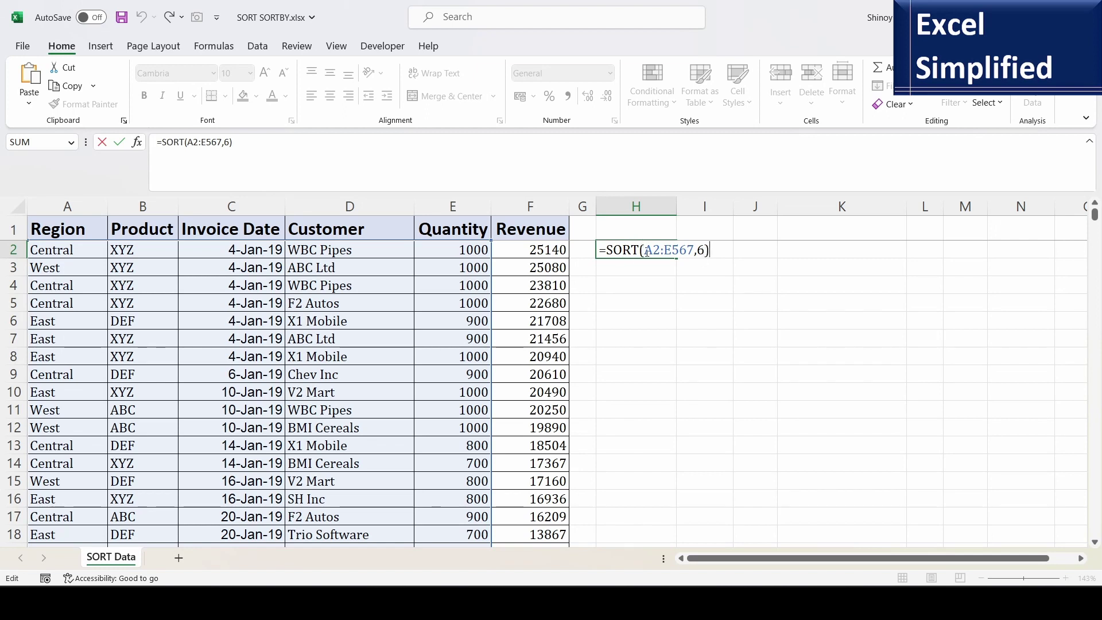
{"action": "left_click_drag", "start_coordinate": [645, 250], "coordinate": [694, 251]}
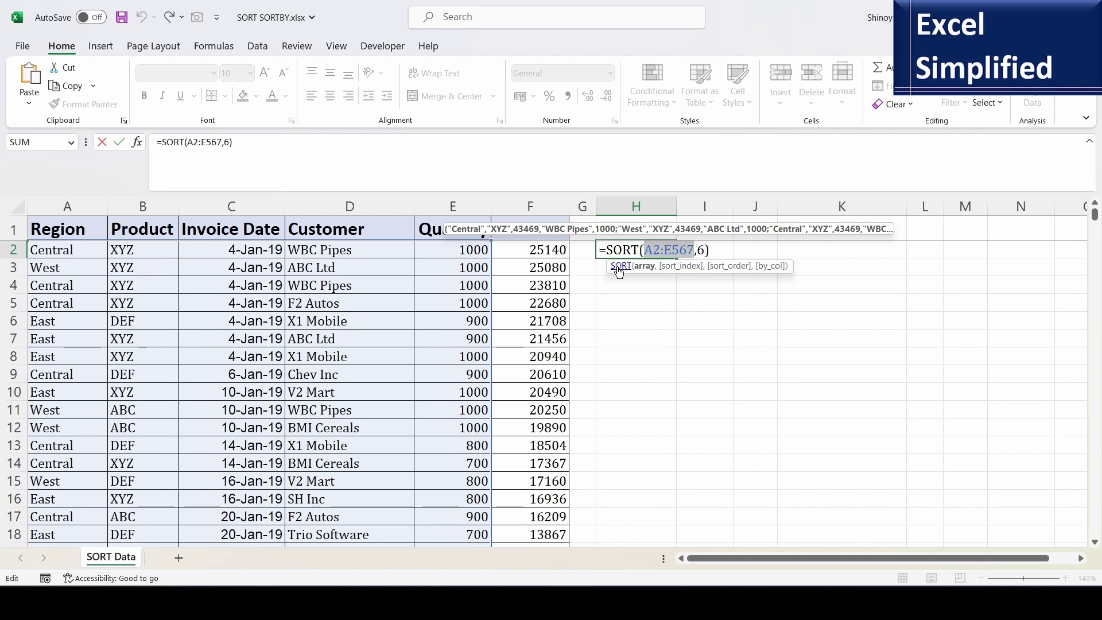
{"action": "key", "text": "ctrl+Return"}
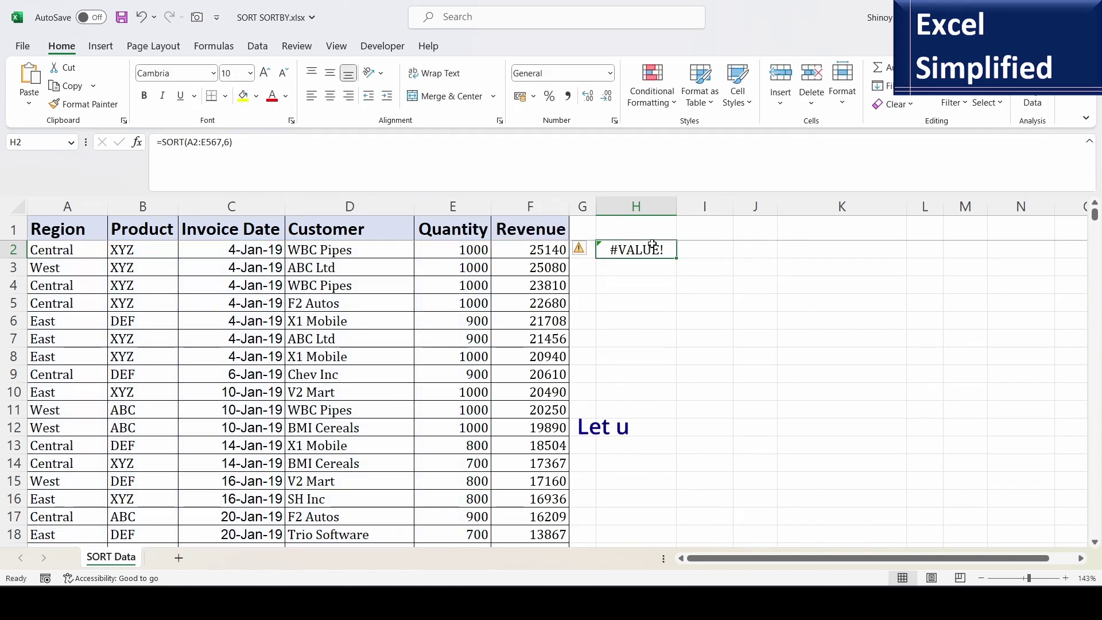
- Start =SORTBY( in H2 with array A2:E567 and sort-by range F2:F567
{"action": "type", "text": "=SORTBY("}
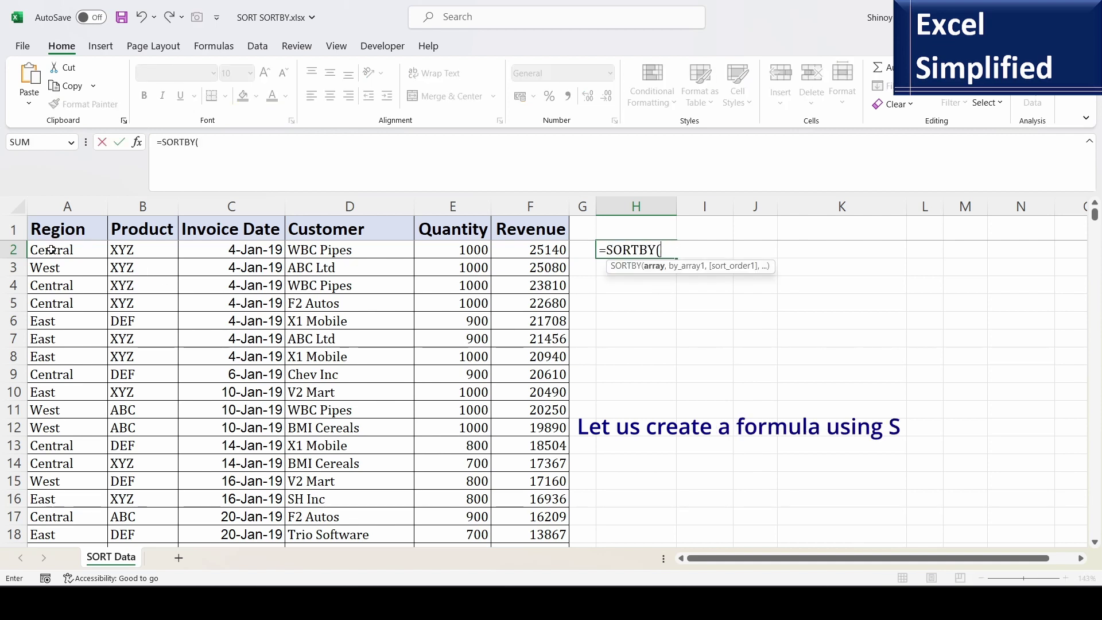
{"action": "left_click_drag", "start_coordinate": [57, 249], "coordinate": [419, 373]}
{"action": "key", "text": "ctrl+shift+Down"}
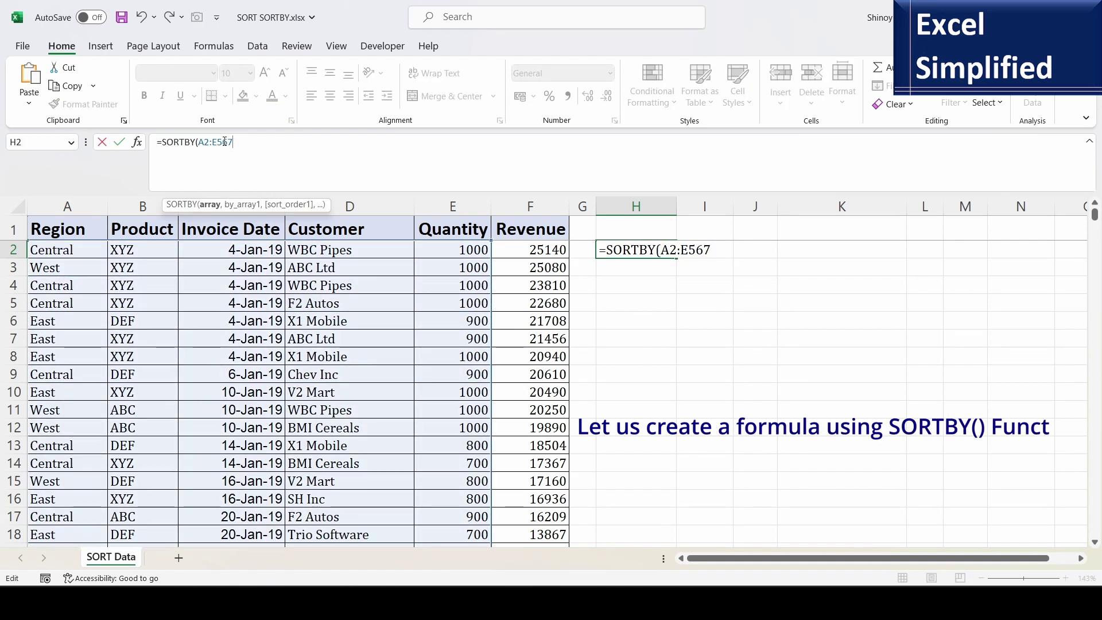
{"action": "type", "text": ","}
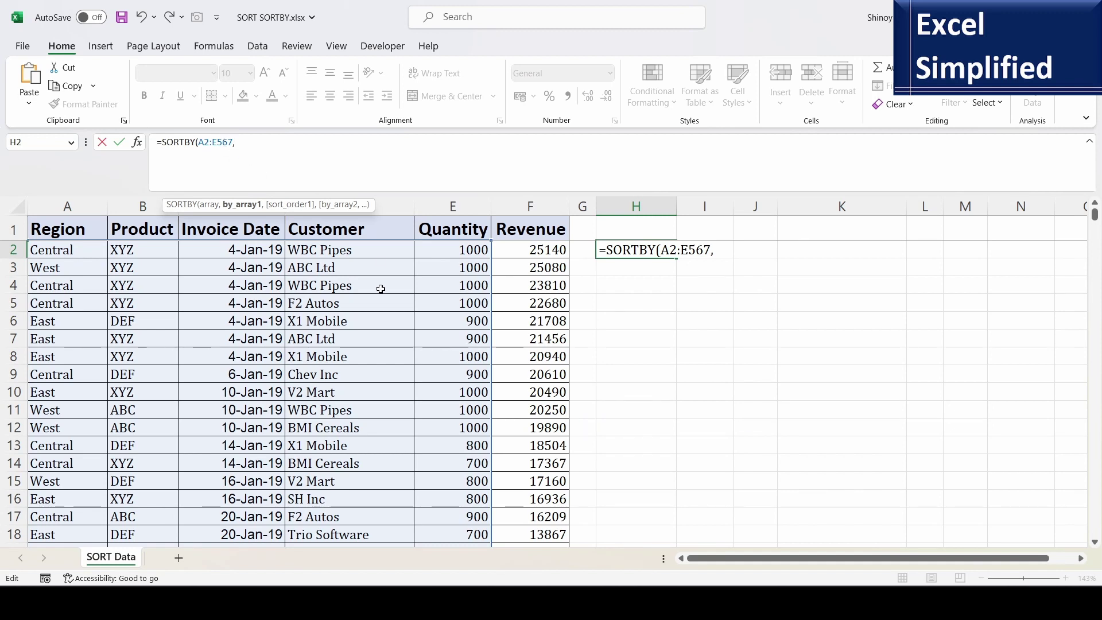
{"action": "left_click", "coordinate": [546, 249]}
{"action": "left_click_drag", "start_coordinate": [545, 248], "coordinate": [546, 339]}
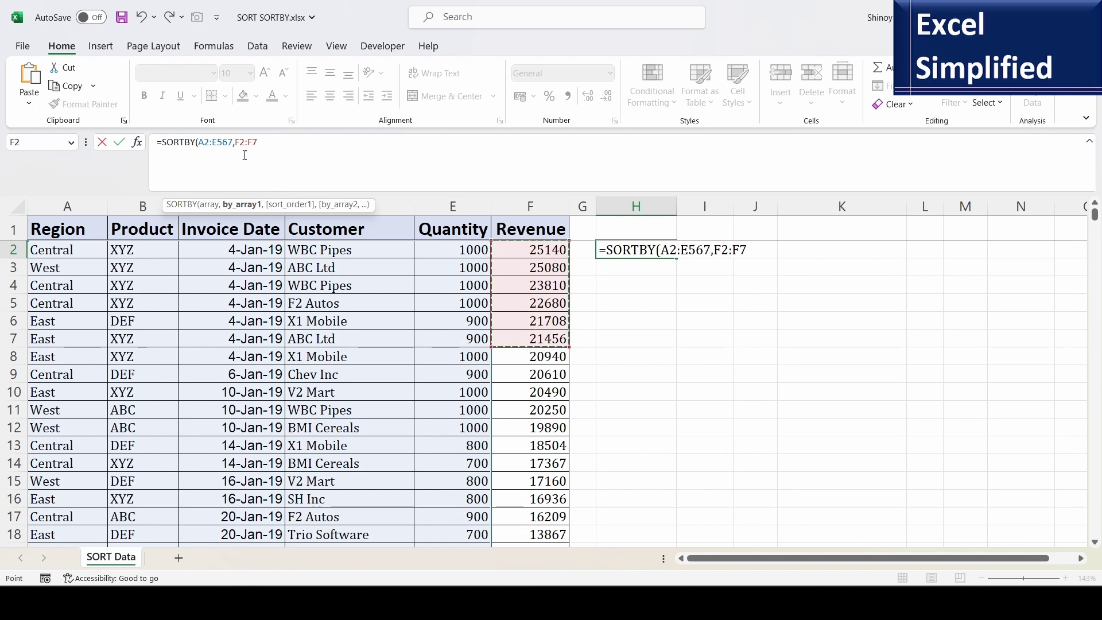
{"action": "left_click", "coordinate": [266, 144]}
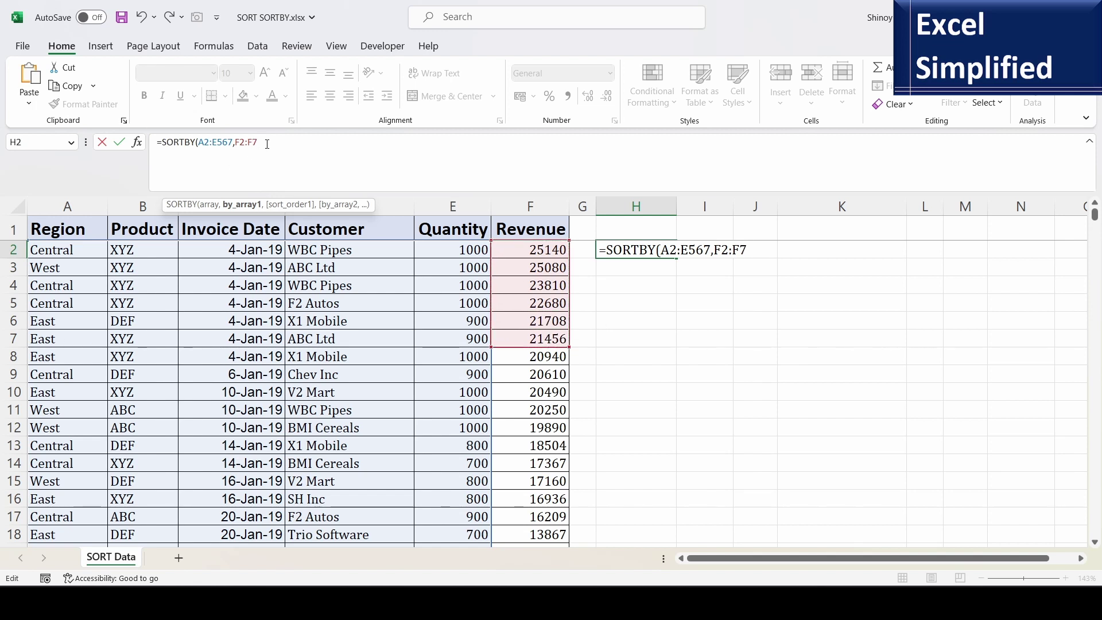
{"action": "key", "text": "BackSpace"}
{"action": "type", "text": "567,"}
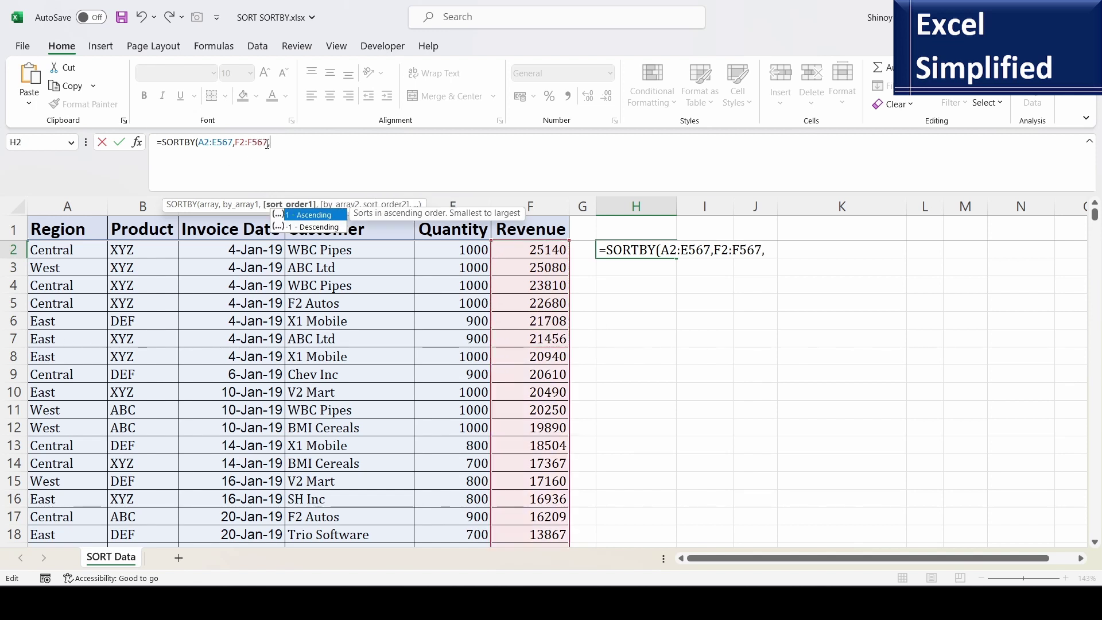
- Choose -1 Descending as sort order and enter =SORTBY(A2:E567,F2:F567,-1)
{"action": "double_click", "coordinate": [316, 227]}
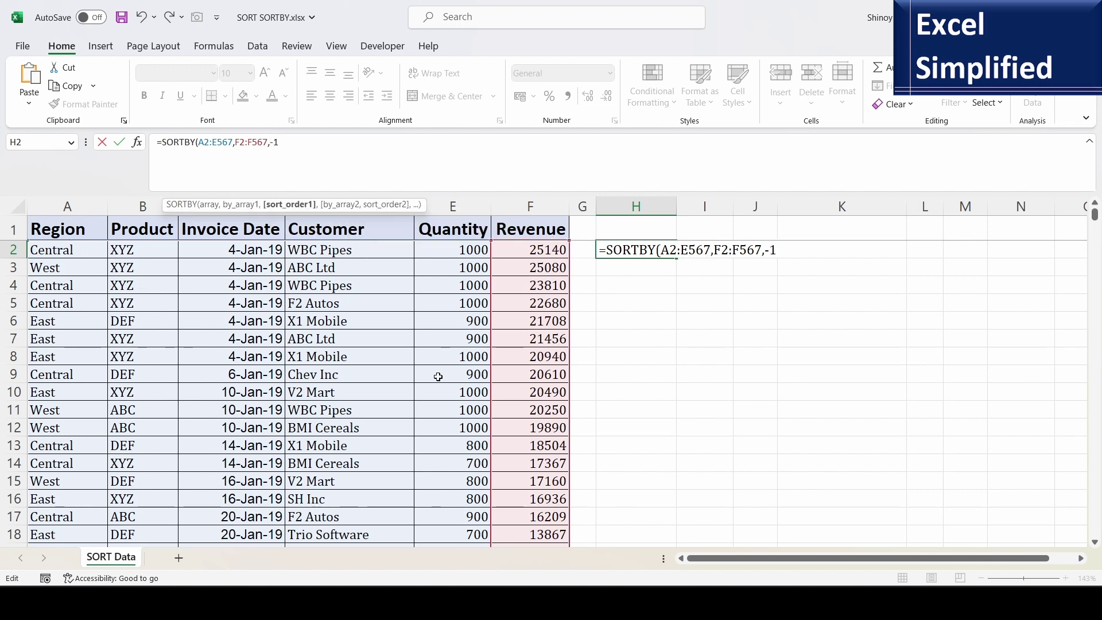
{"action": "left_click", "coordinate": [776, 252]}
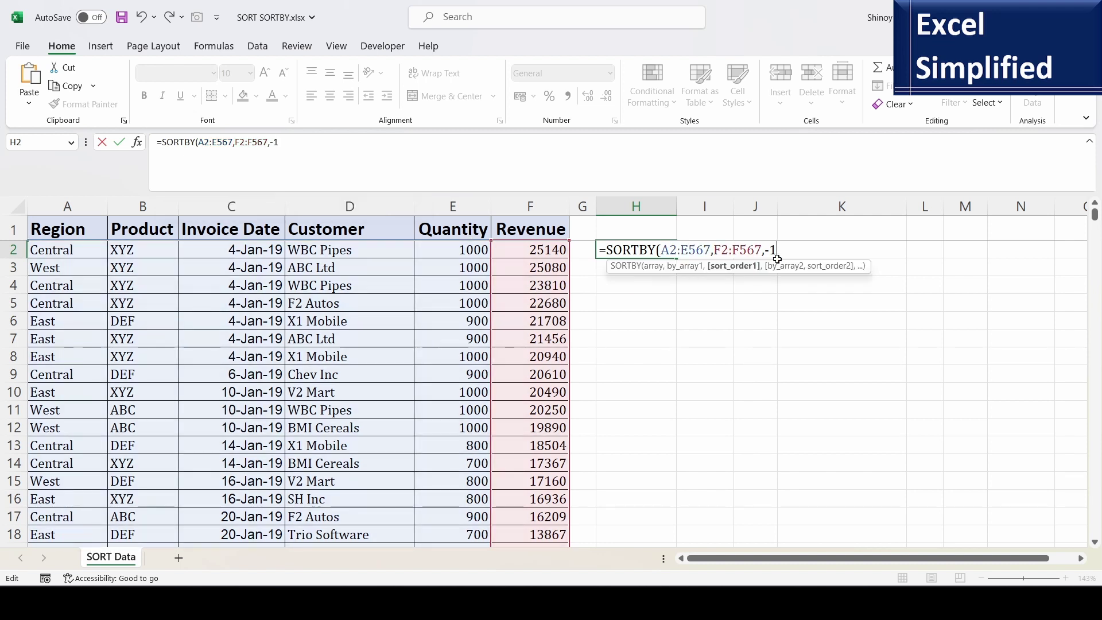
{"action": "type", "text": ")"}
{"action": "key", "text": "Return"}
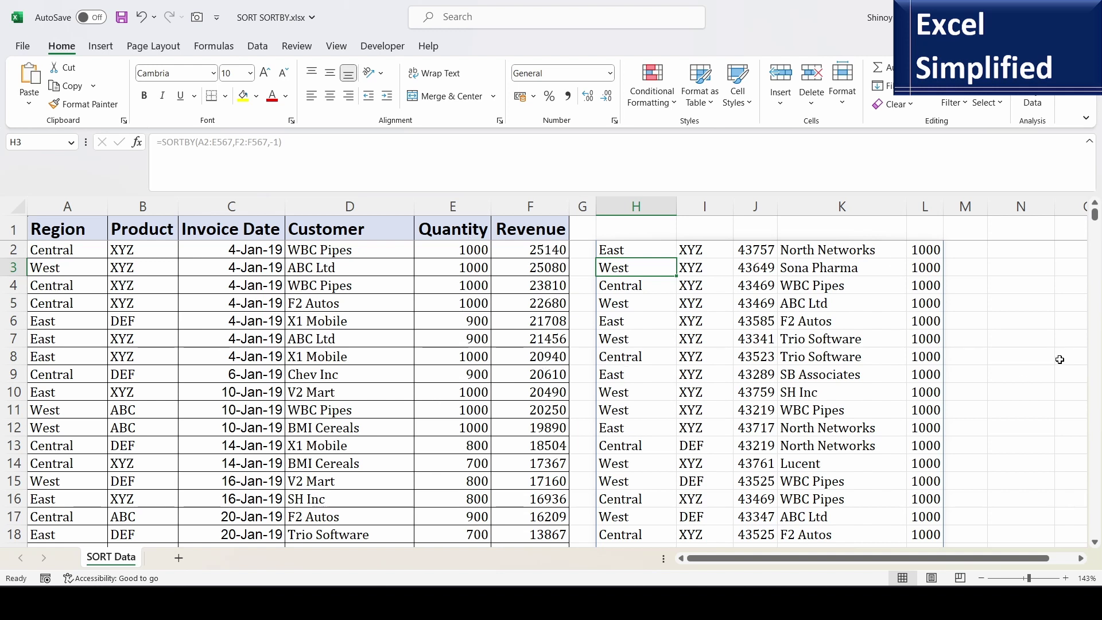
{"action": "left_click", "coordinate": [633, 250]}
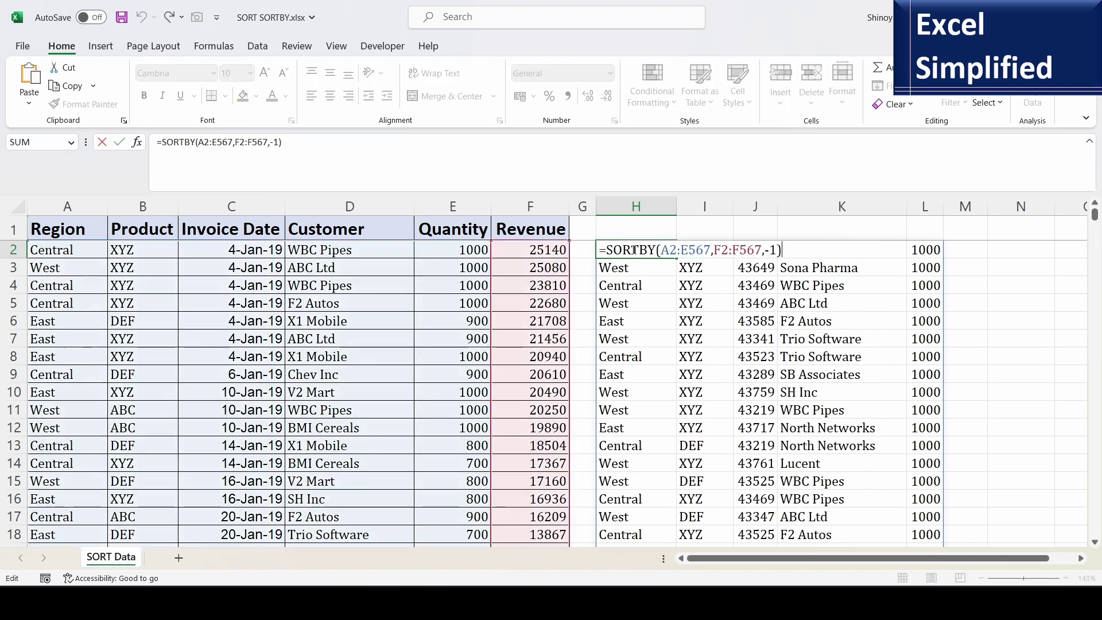
- Edit H2 to =SORTBY(A2:D567,F2:F567,-1,E2:E567,1), adding Quantity ascending as a second sort
{"action": "double_click", "coordinate": [633, 250]}
{"action": "left_click", "coordinate": [774, 251]}
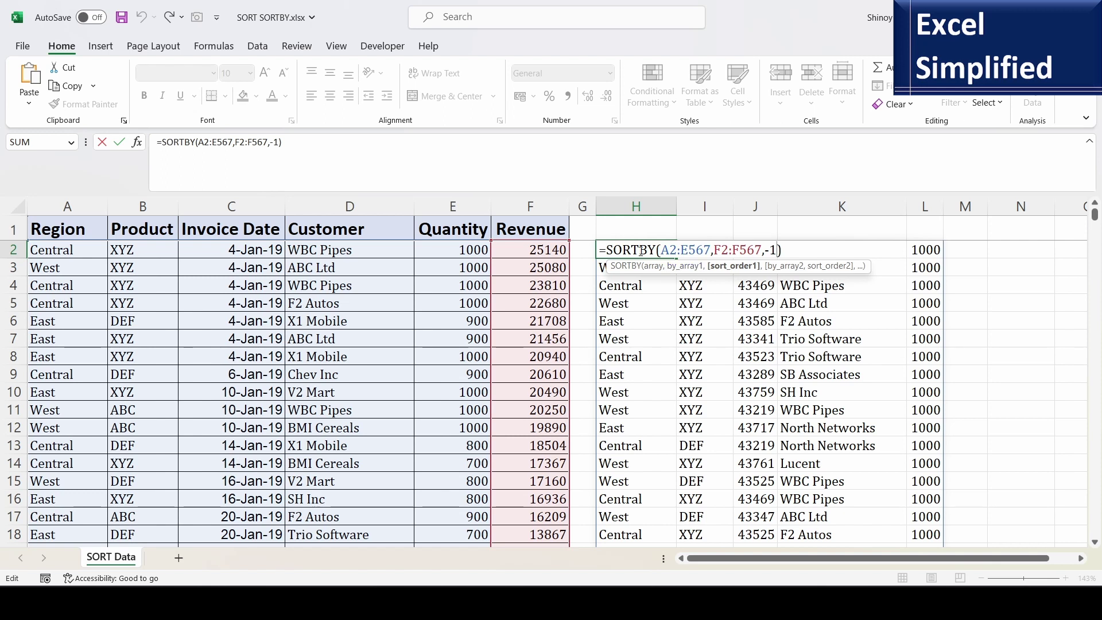
{"action": "left_click", "coordinate": [686, 251]}
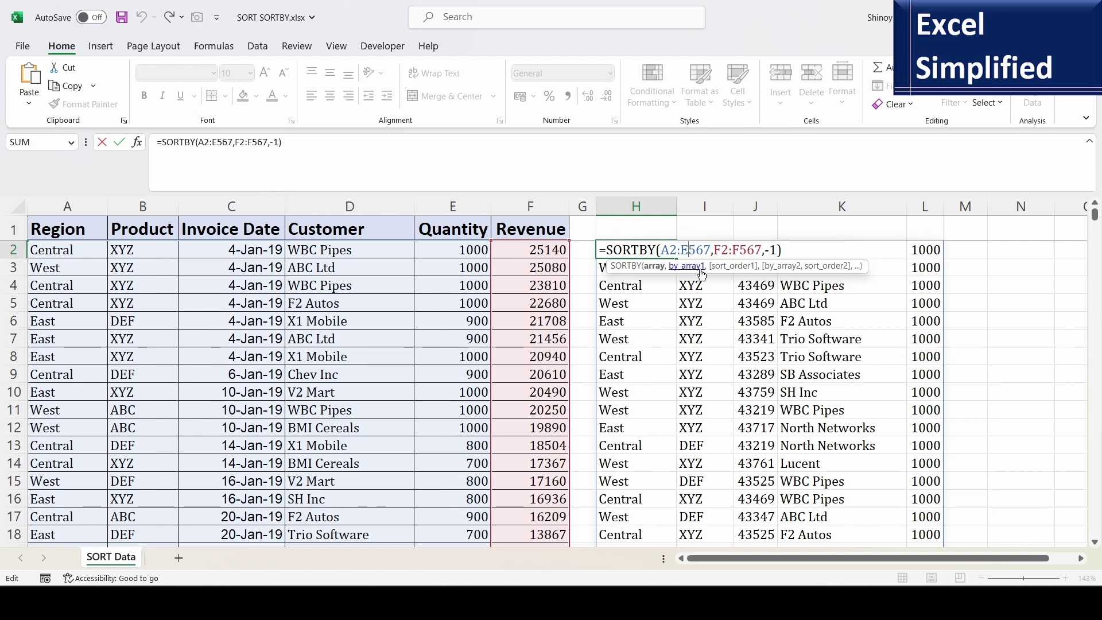
{"action": "key", "text": "BackSpace"}
{"action": "type", "text": "D"}
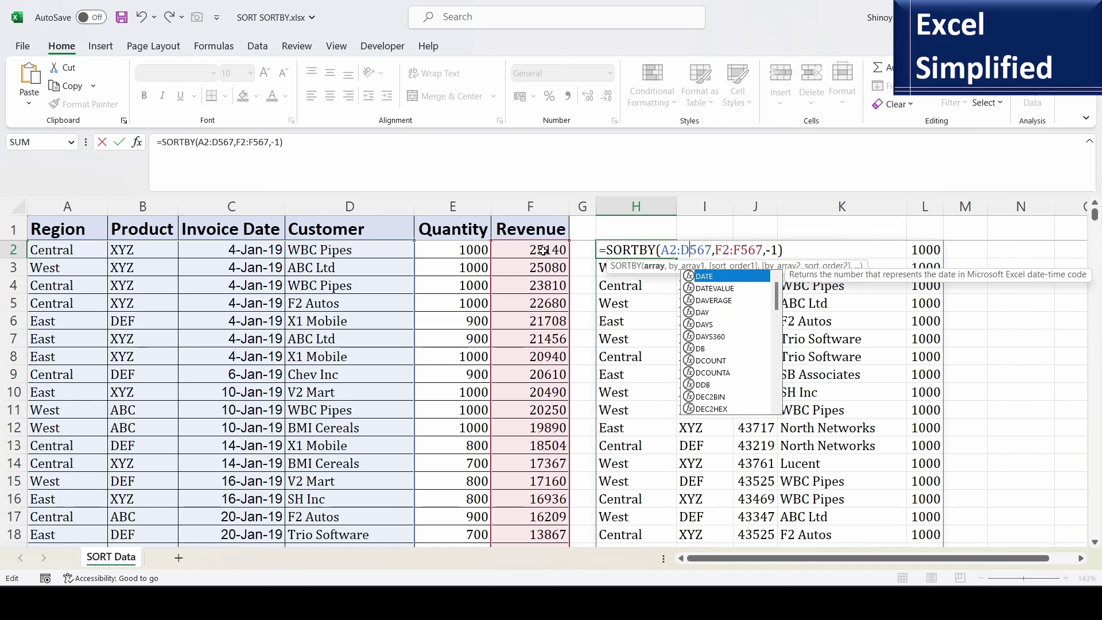
{"action": "left_click", "coordinate": [778, 251]}
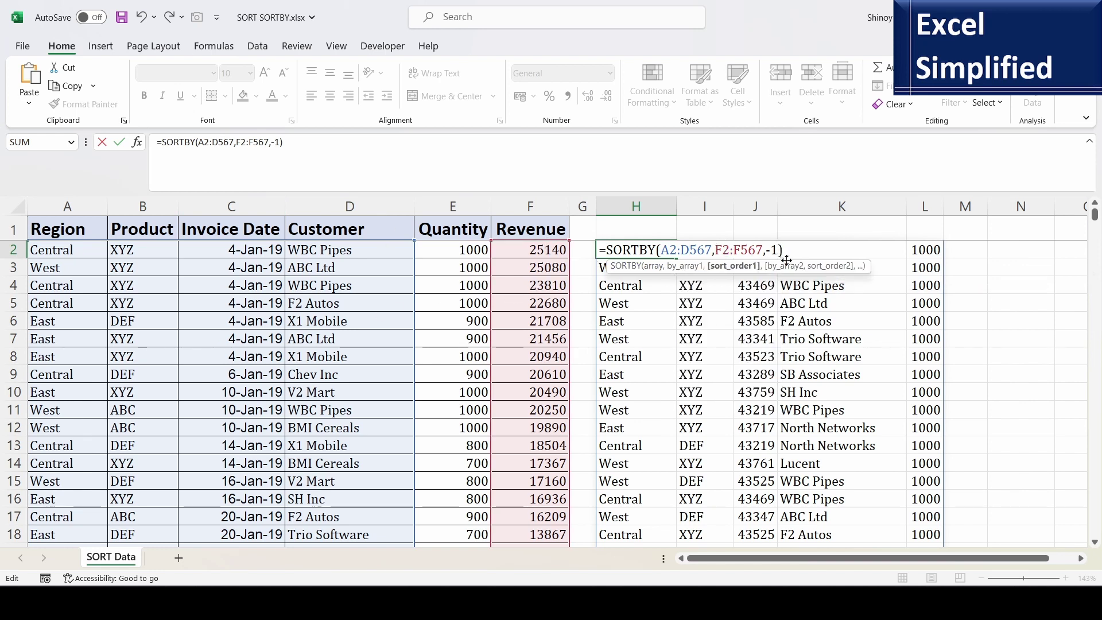
{"action": "type", "text": ","}
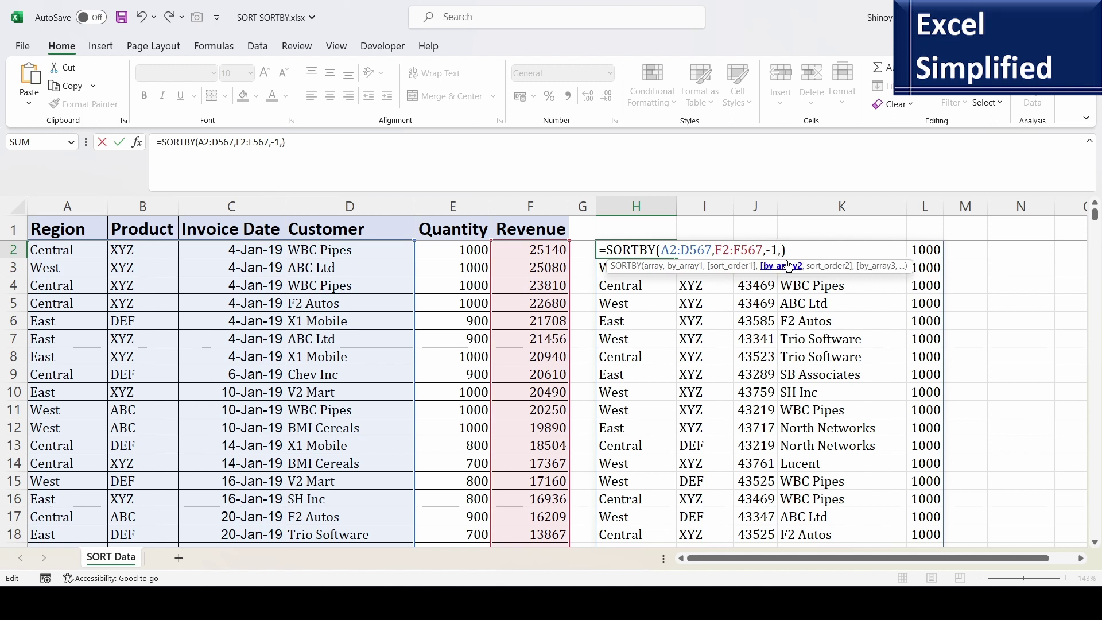
{"action": "type", "text": "E2:E567"}
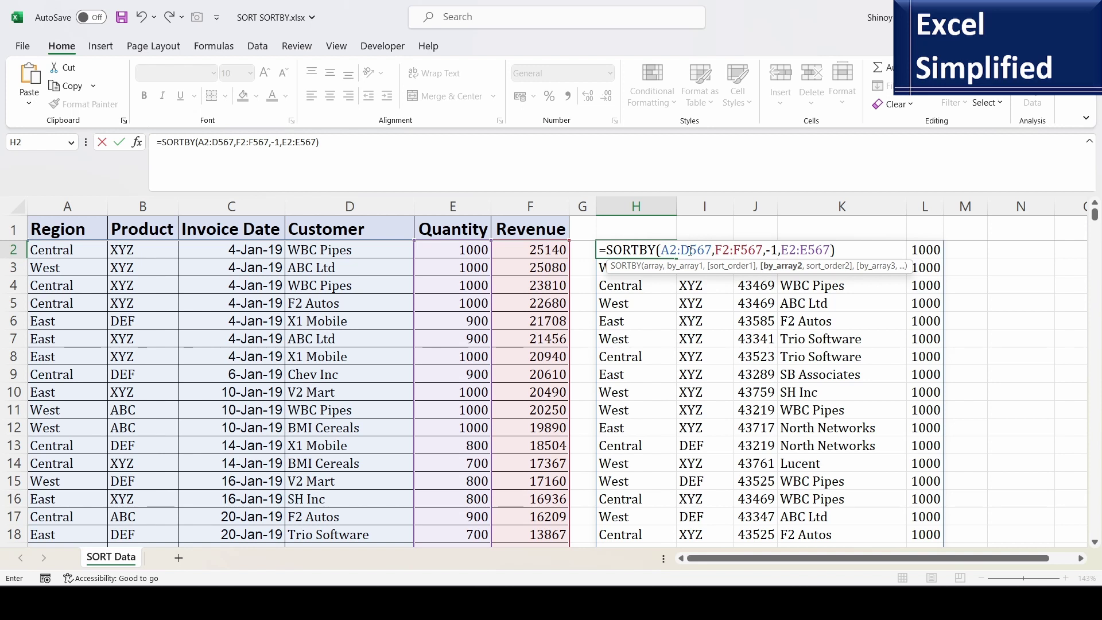
{"action": "type", "text": ",1"}
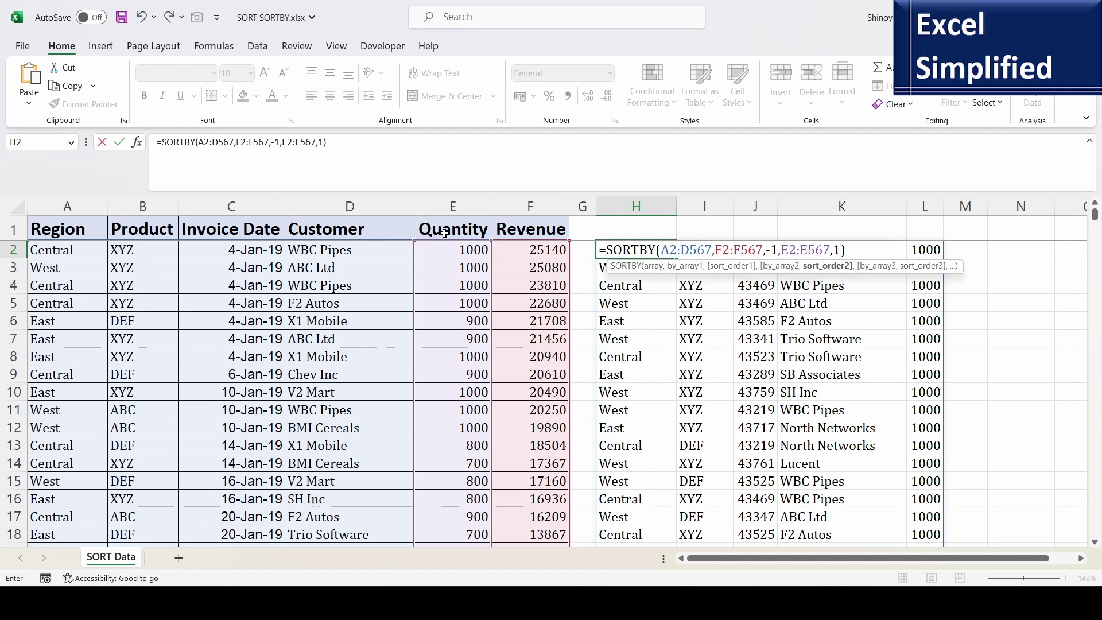
{"action": "key", "text": "Return"}
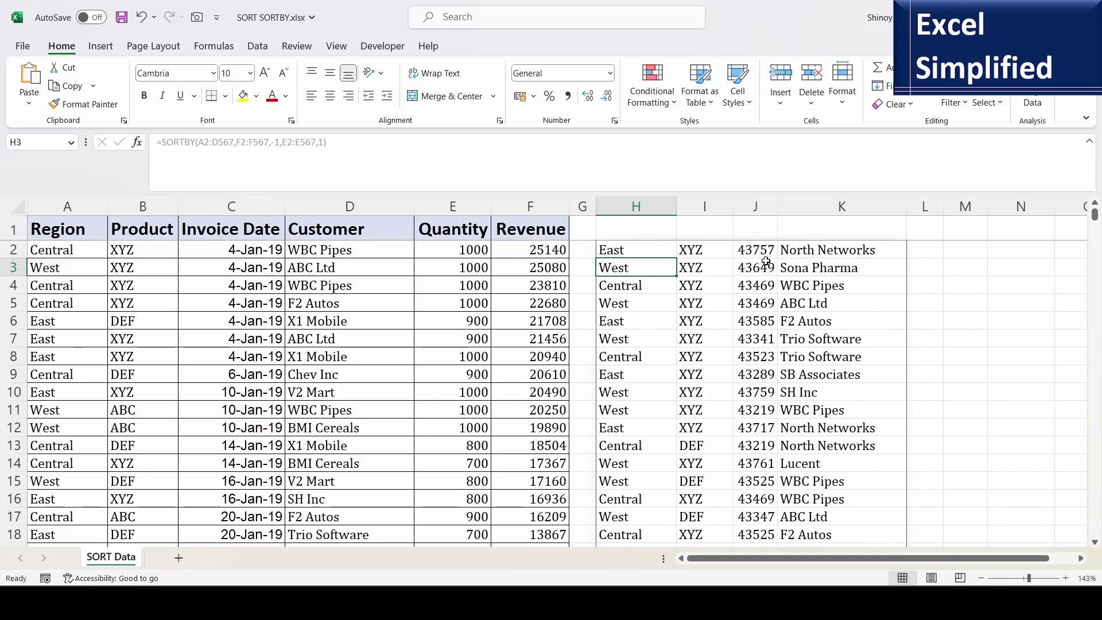
{"action": "left_click_drag", "start_coordinate": [640, 248], "coordinate": [837, 372]}
{"action": "left_click", "coordinate": [646, 250]}
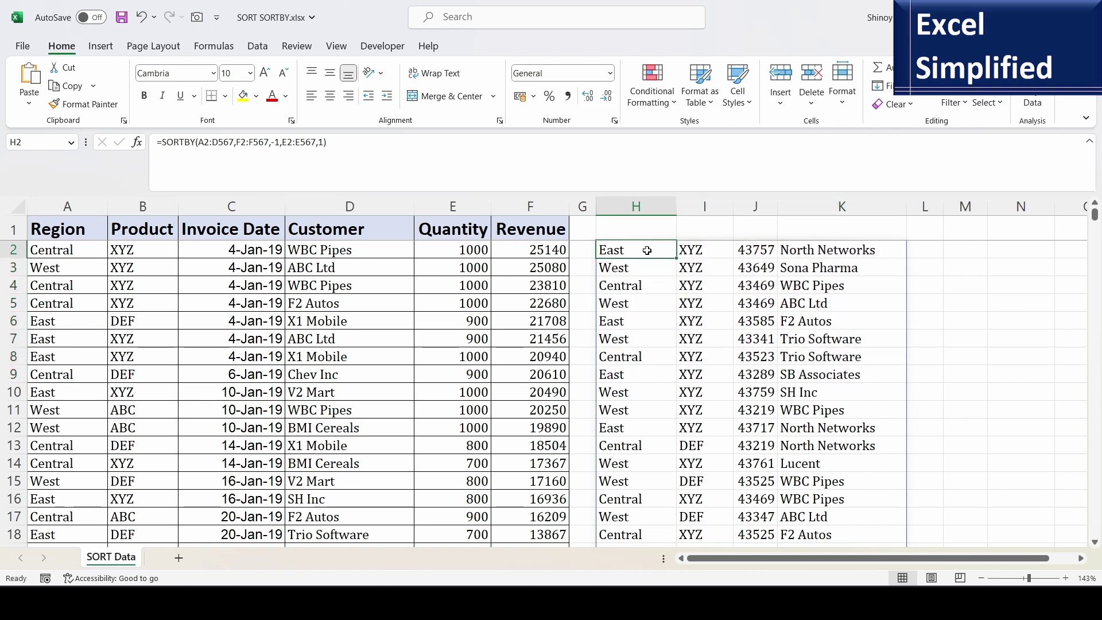
{"action": "double_click", "coordinate": [647, 251]}
{"action": "key", "text": "Escape"}
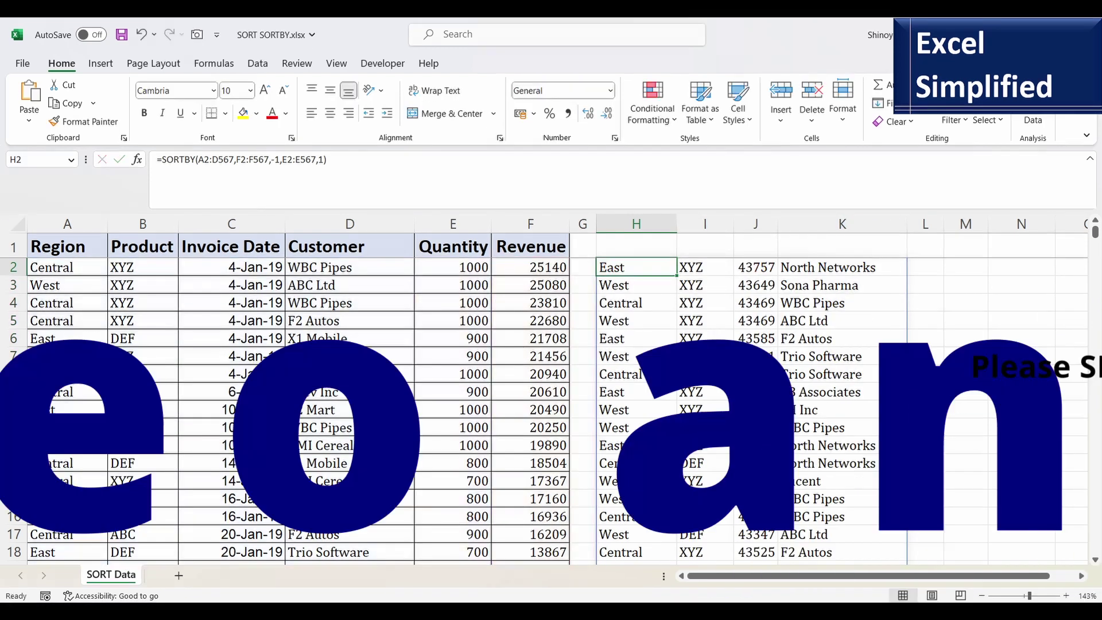